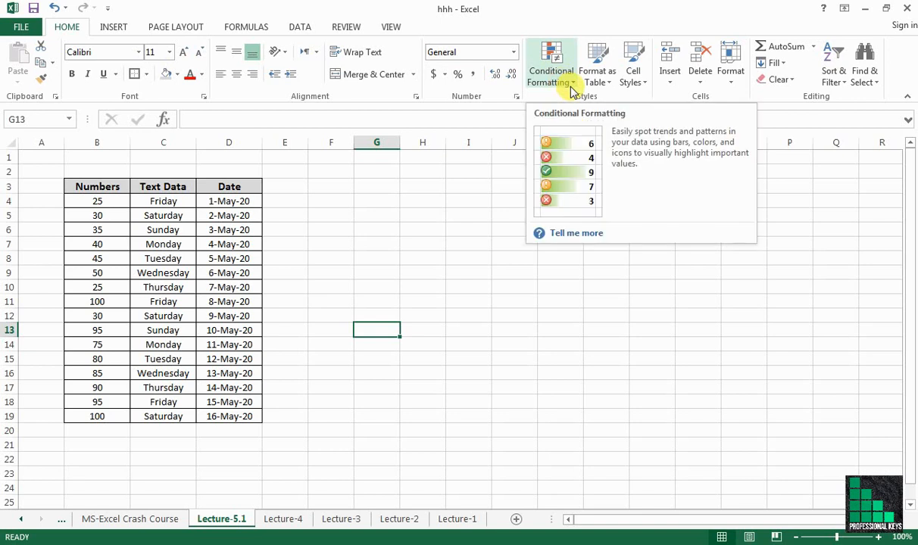
click(569, 87)
mouse_move(566, 104)
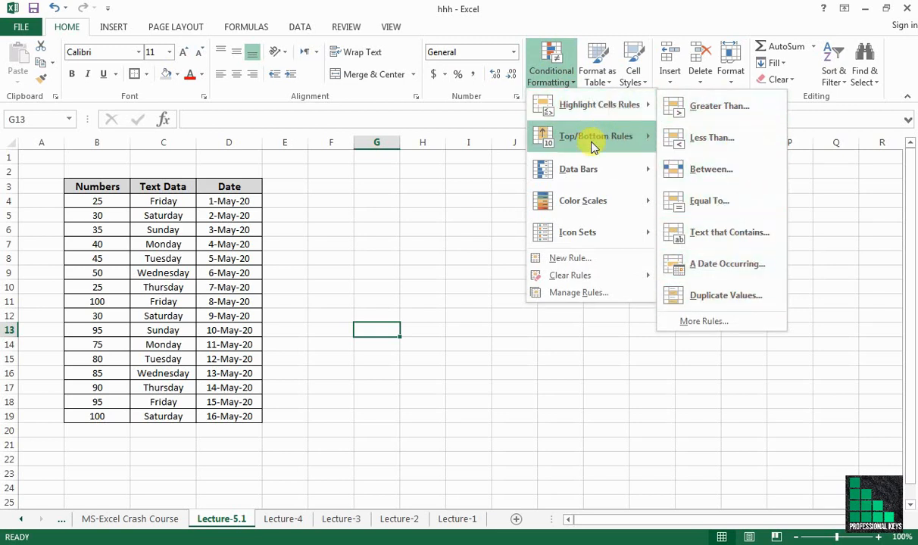
mouse_move(637, 146)
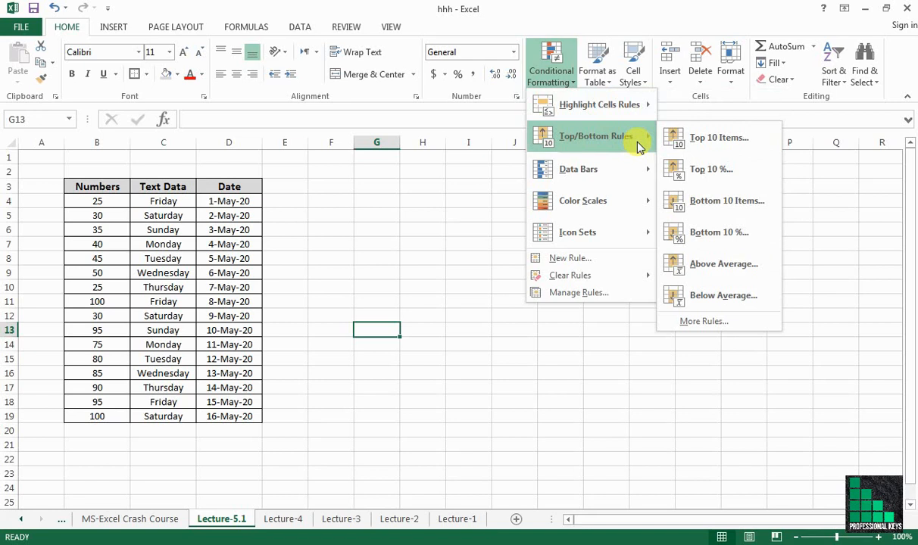
key(Escape)
key(Escape)
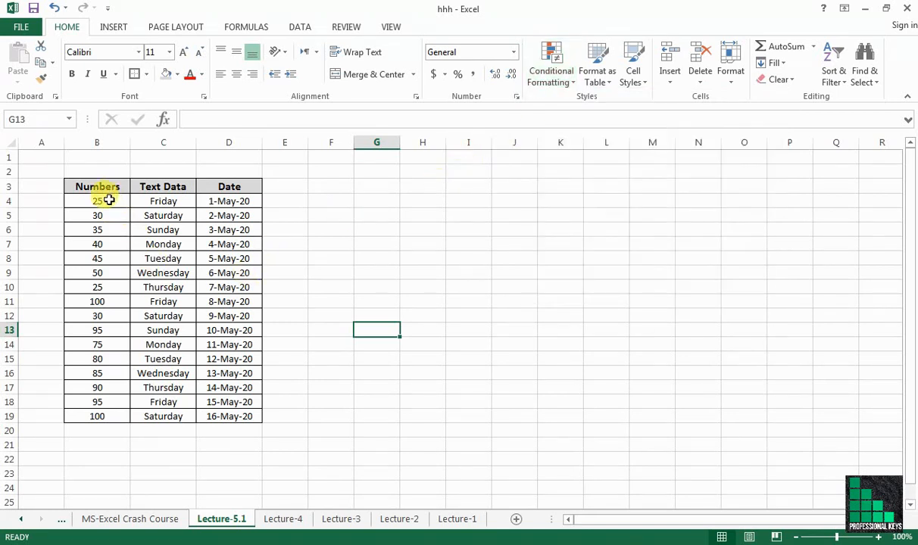
click(178, 185)
click(252, 184)
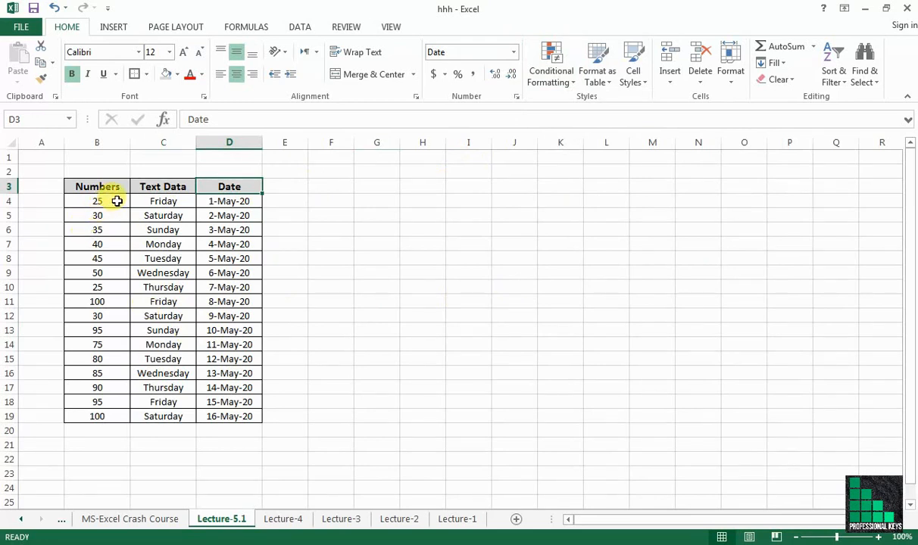
Begin a Greater Than highlight rule on B4:B19 with threshold 30 and Green Fill with Dark Green Text
drag(115, 206, 104, 415)
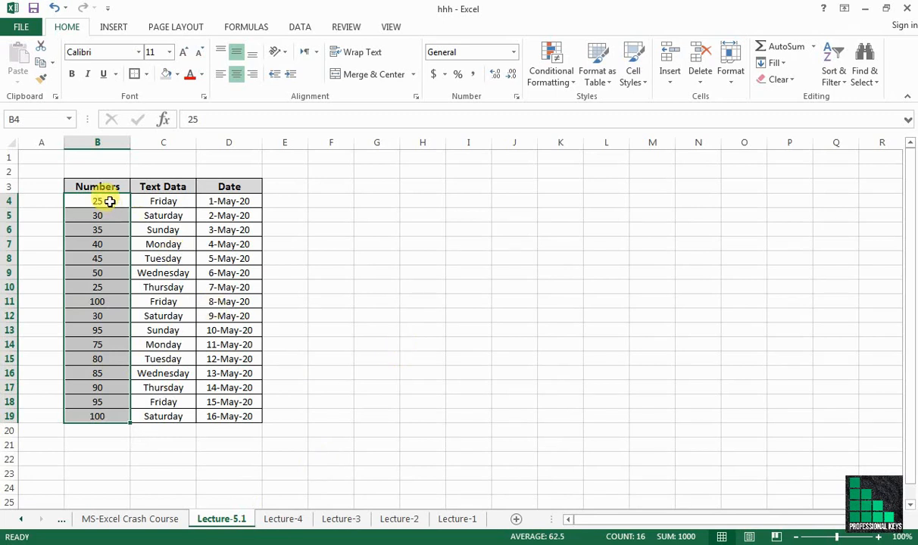
click(573, 88)
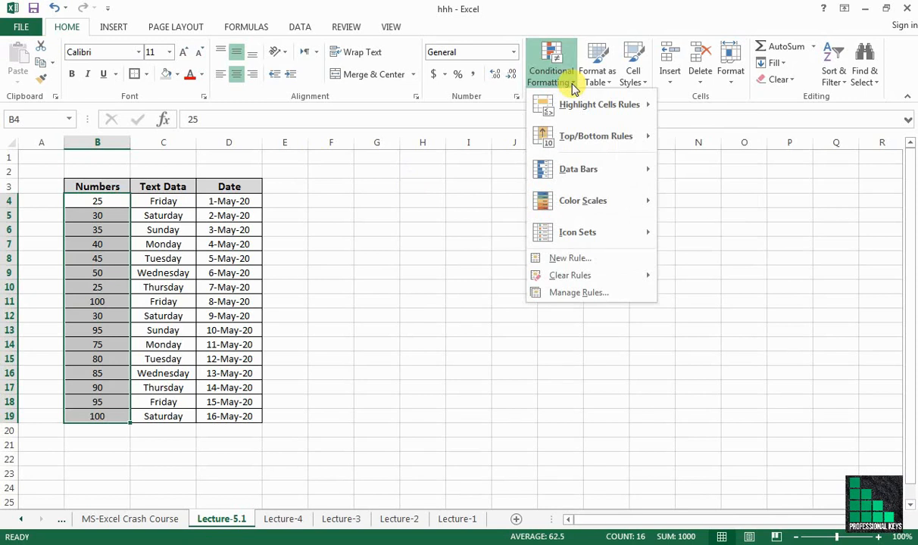
mouse_move(546, 103)
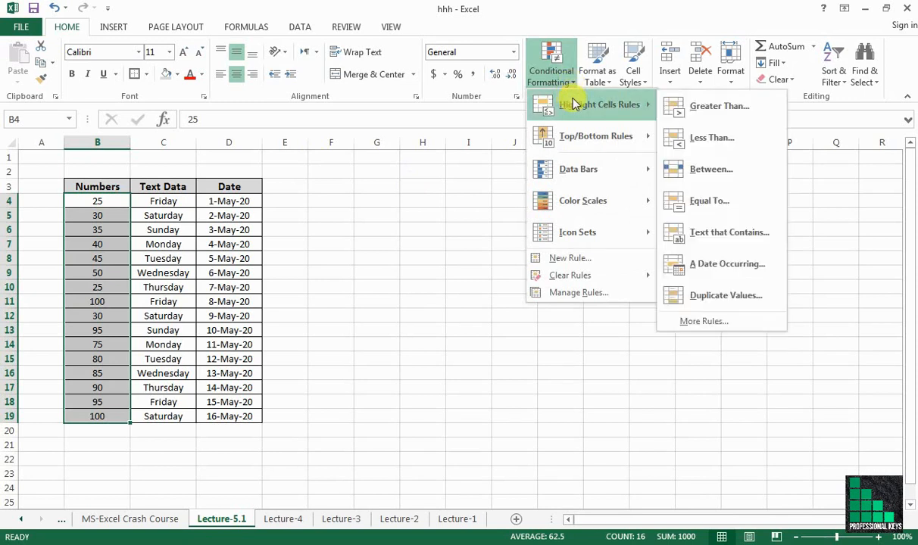
click(739, 107)
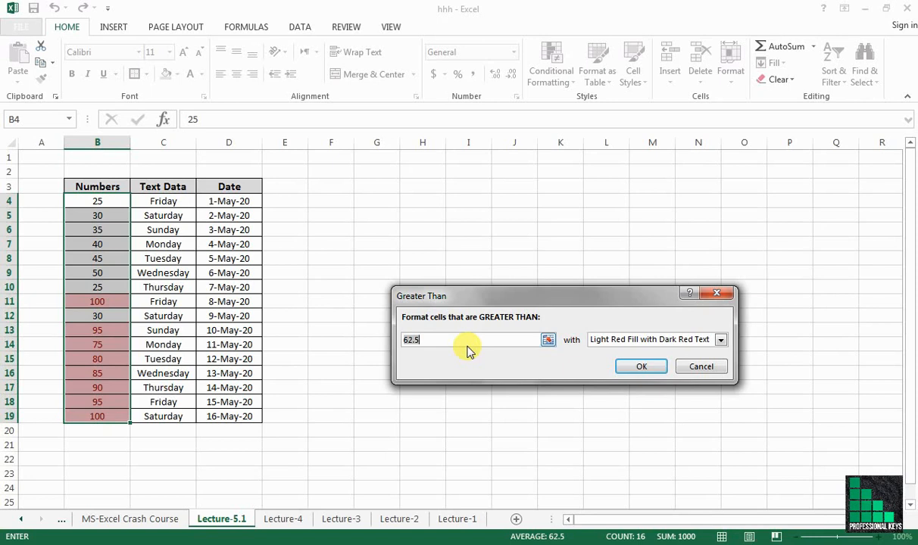
text(30)
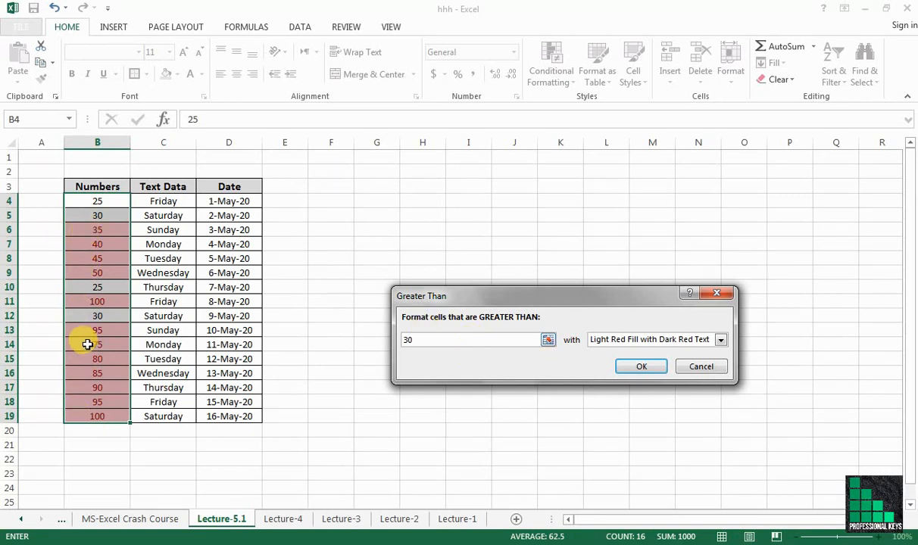
click(722, 340)
click(701, 364)
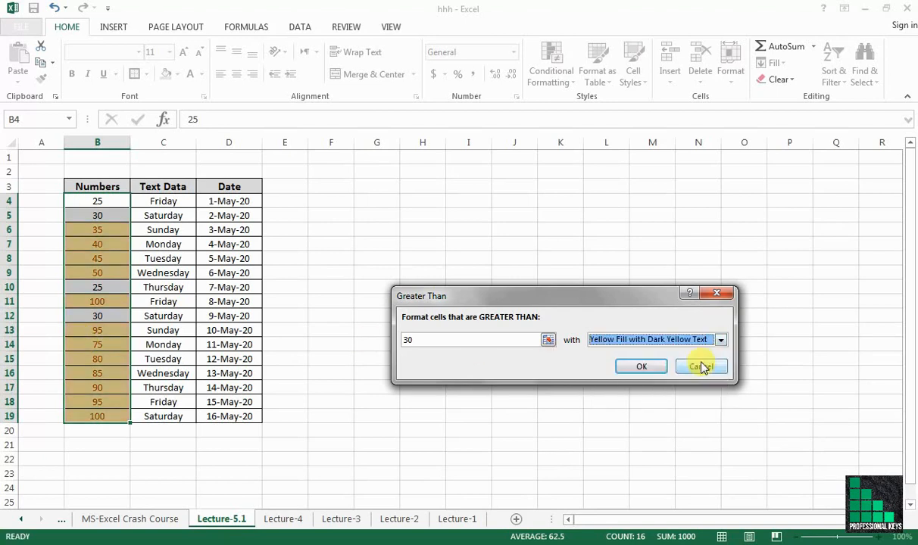
click(720, 340)
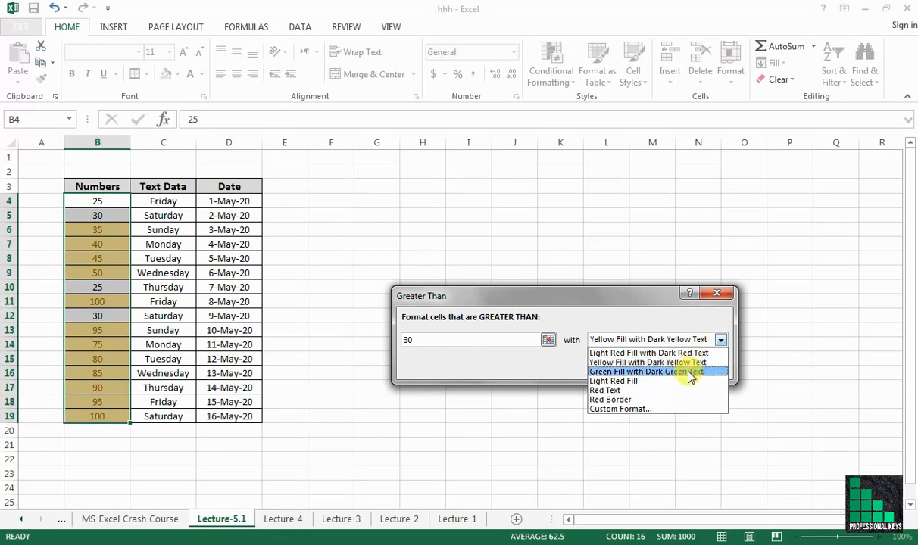
click(689, 372)
Switch the Greater Than rule to a custom format with the Italic font style
click(721, 342)
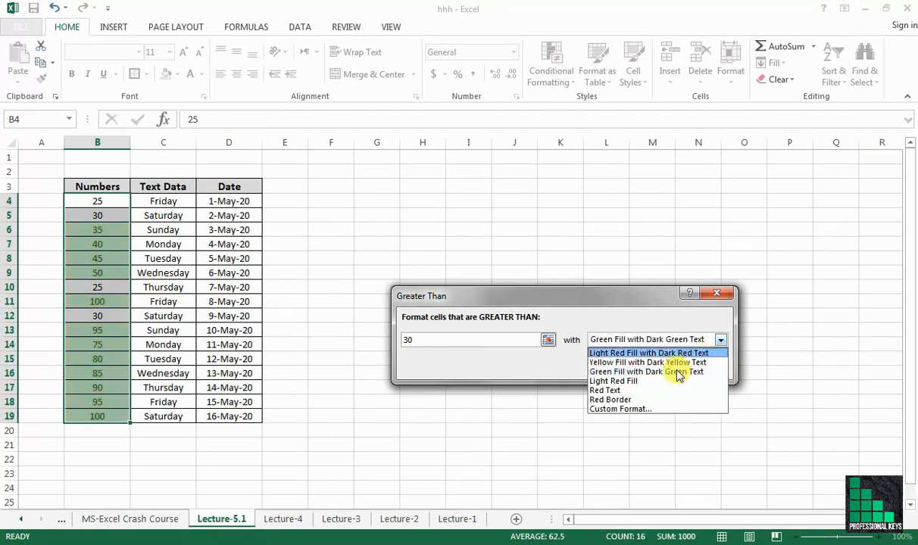
click(653, 409)
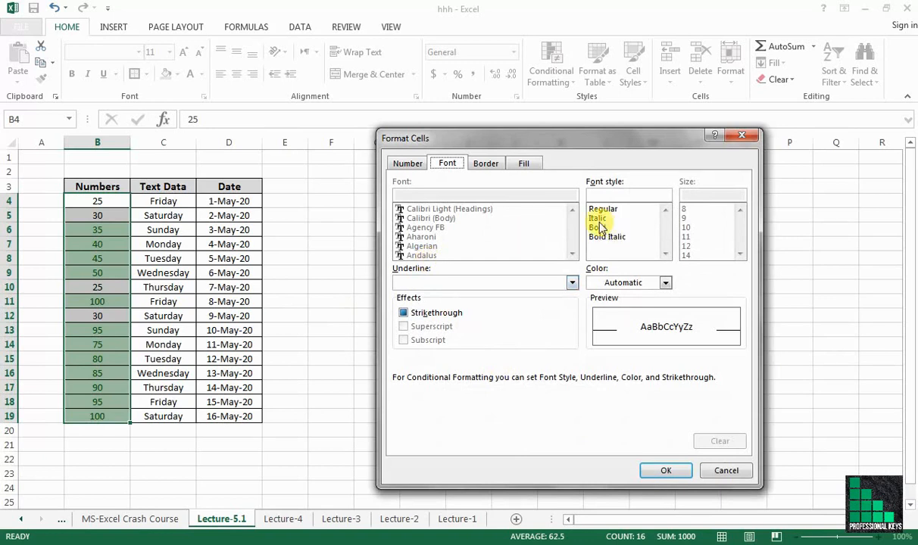
click(597, 218)
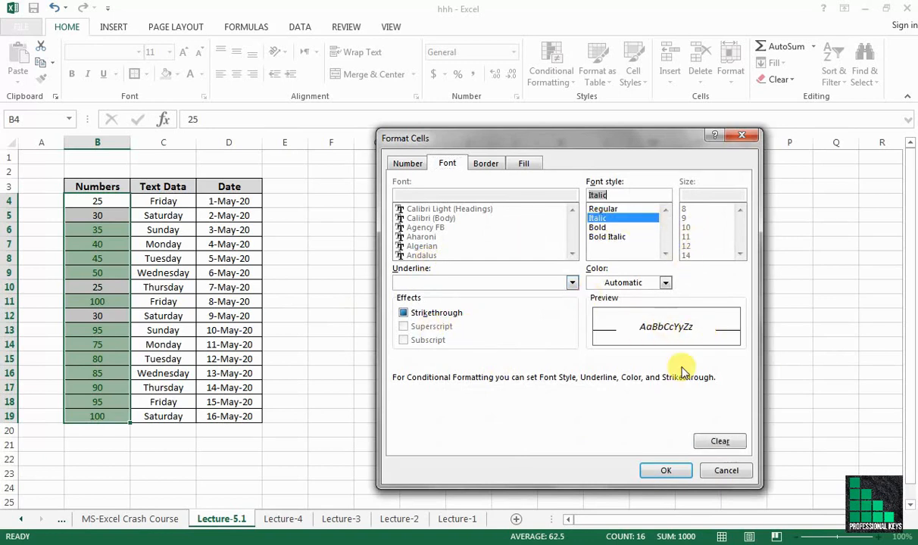
click(485, 163)
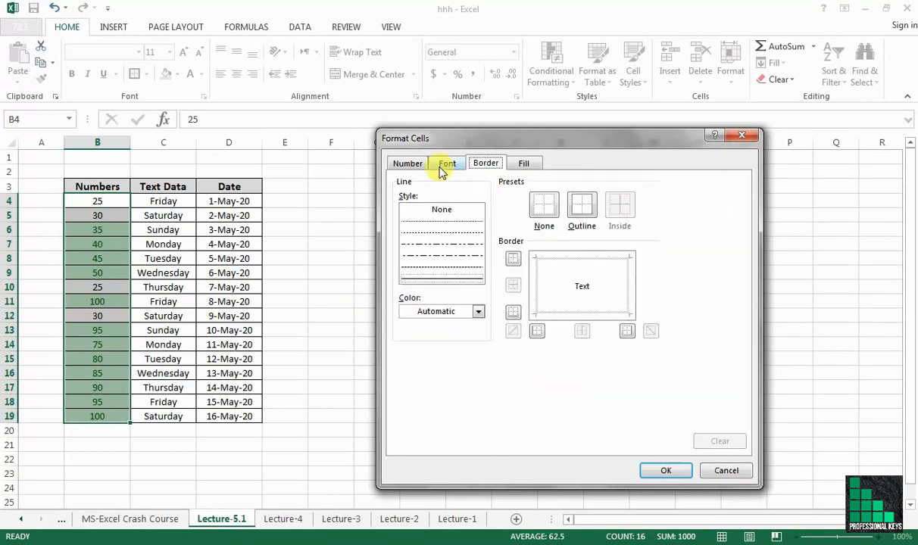
click(525, 165)
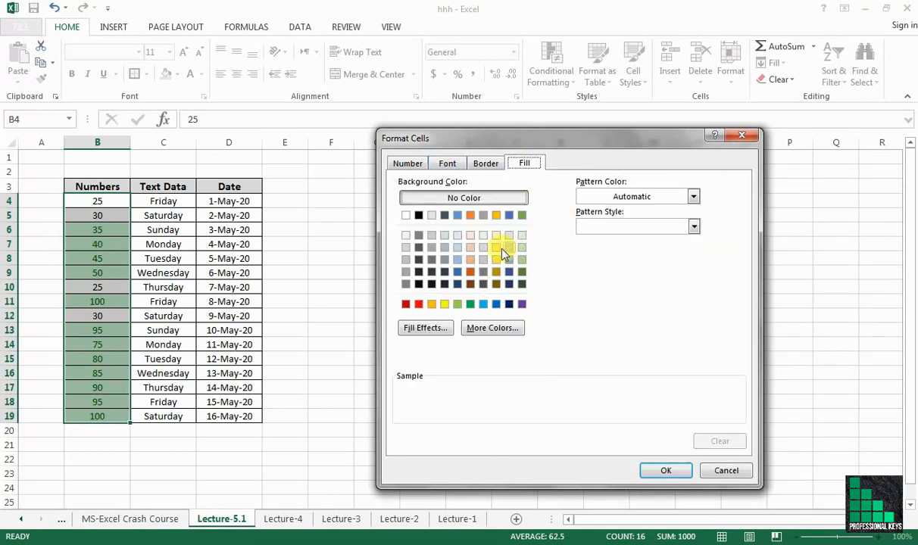
click(452, 166)
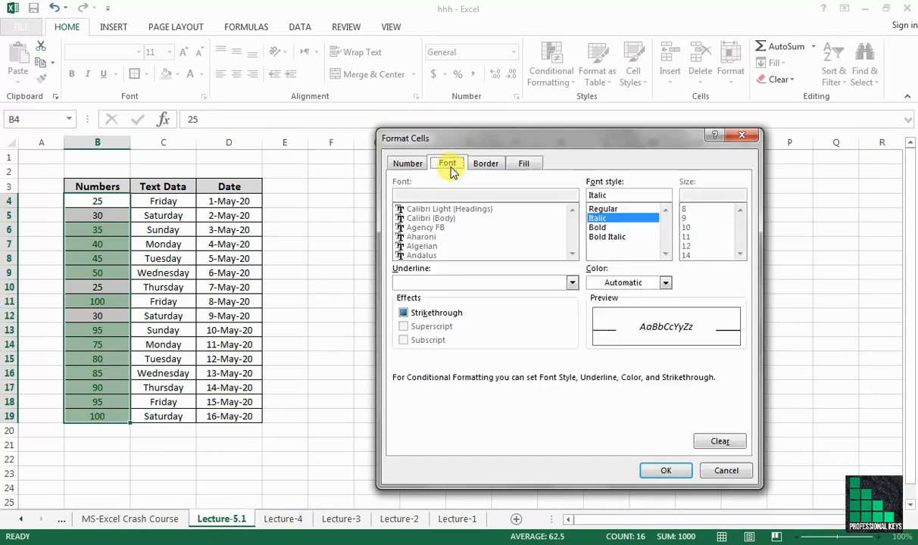
click(667, 471)
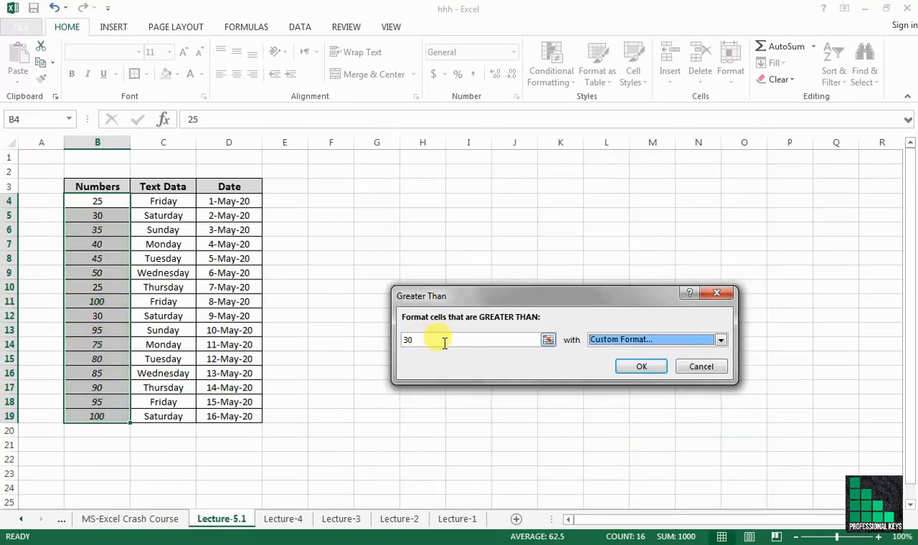
Set the Greater Than threshold to 80 with Light Red Fill with Dark Red Text and apply the rule
click(426, 340)
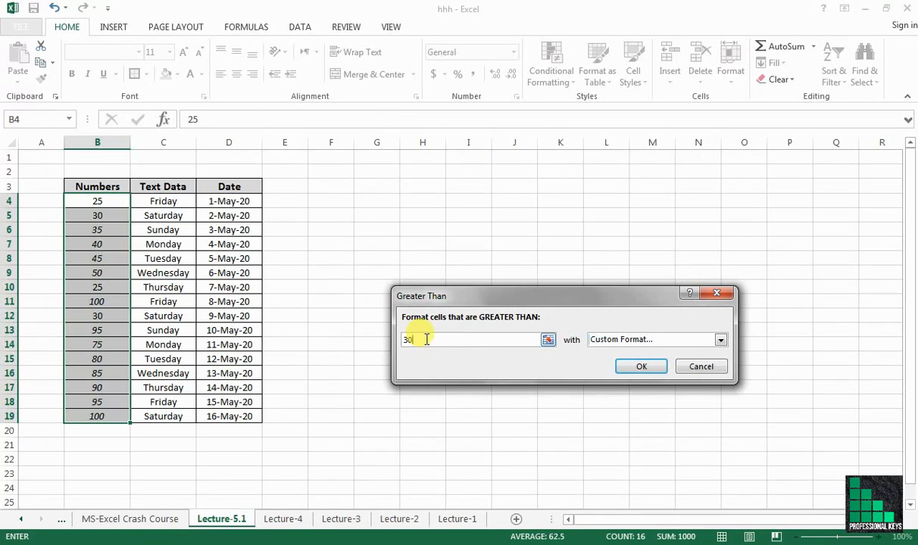
key(BackSpace)
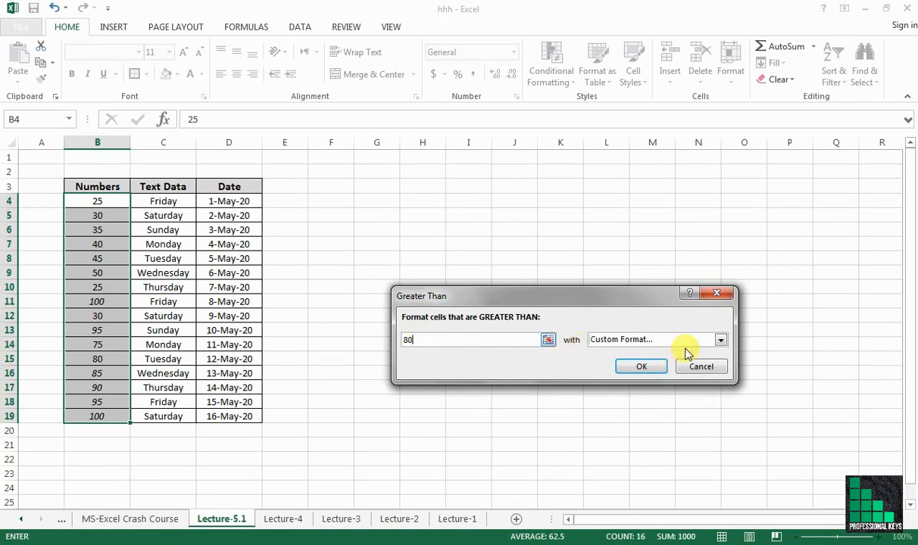
click(720, 340)
click(673, 354)
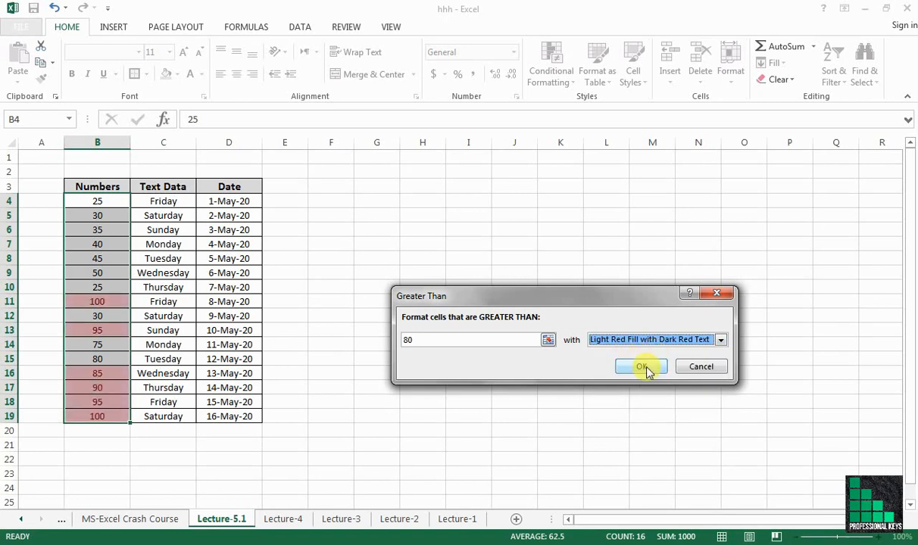
click(642, 367)
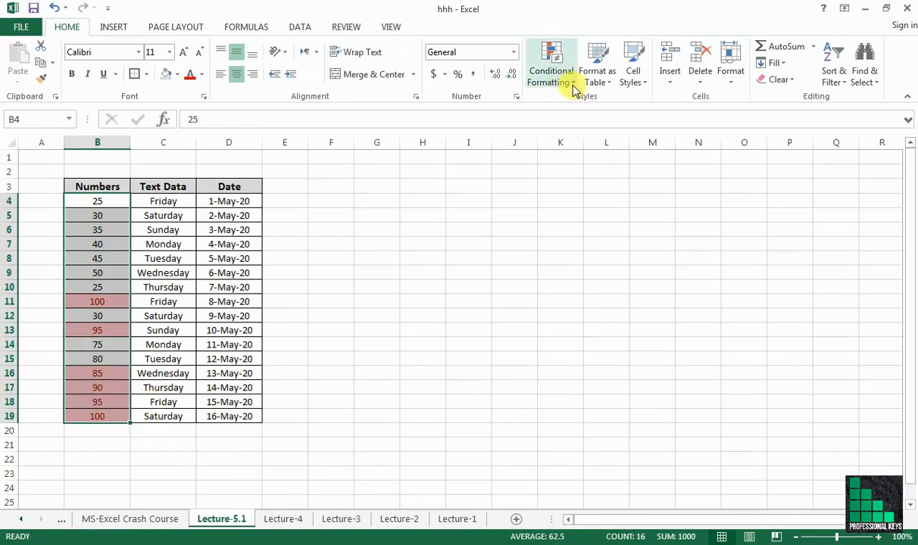
Clear the conditional formatting rule from the Numbers values in B4:B19
click(545, 82)
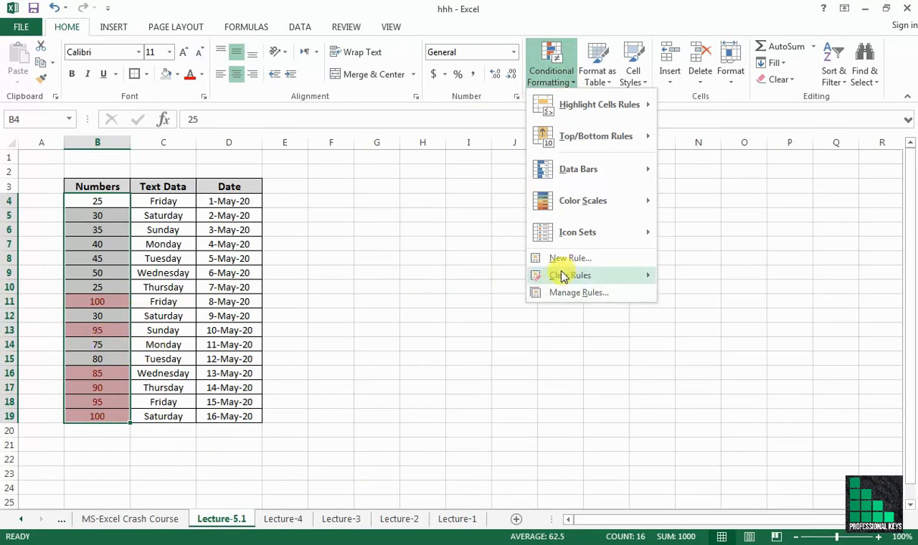
mouse_move(559, 274)
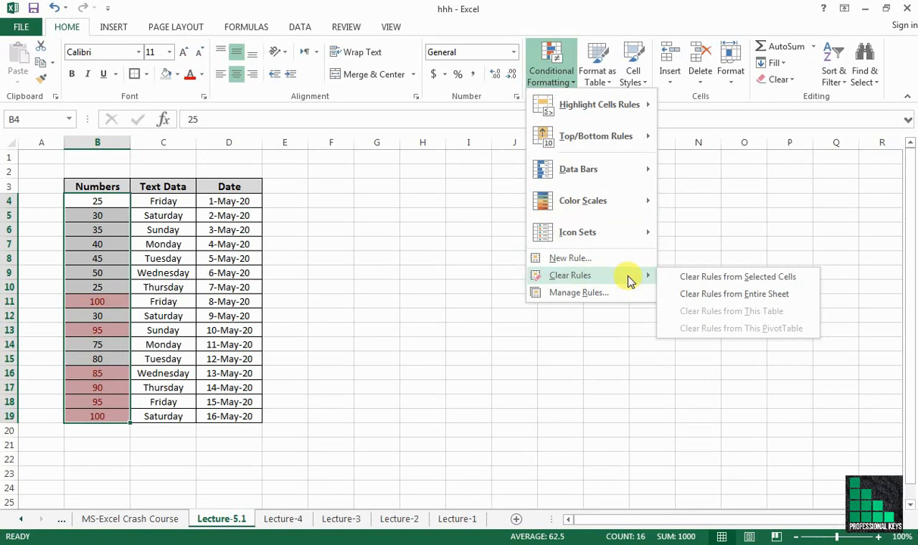
click(723, 284)
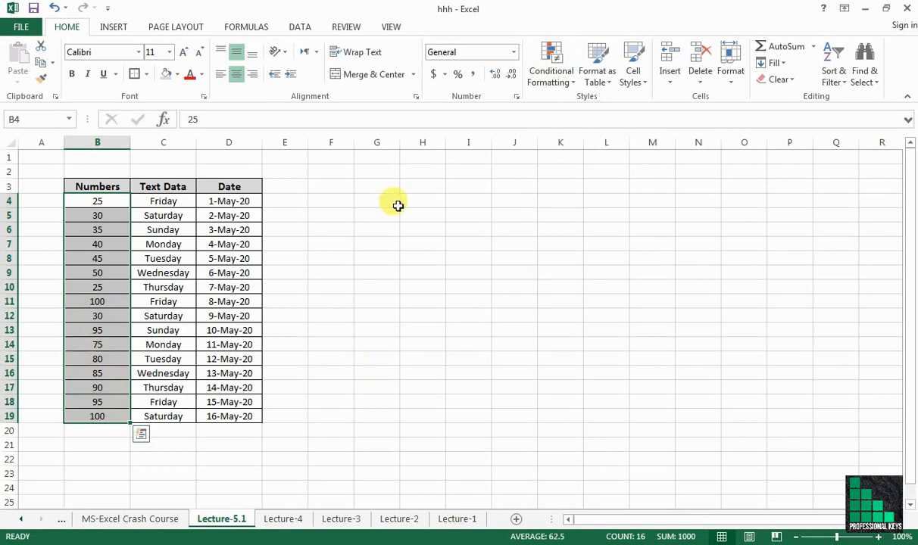
Highlight values less than 60 in B4:B19 with Light Red Fill with Dark Red Text
click(572, 85)
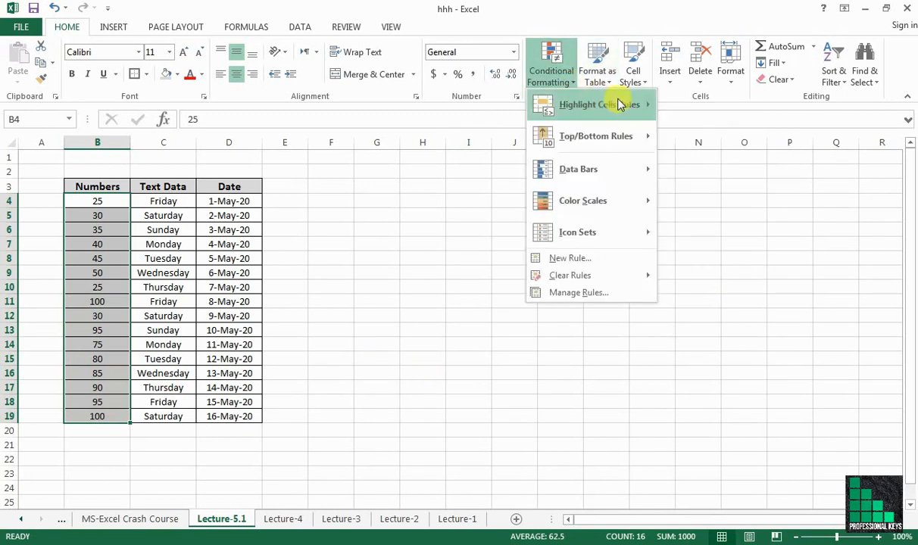
mouse_move(629, 104)
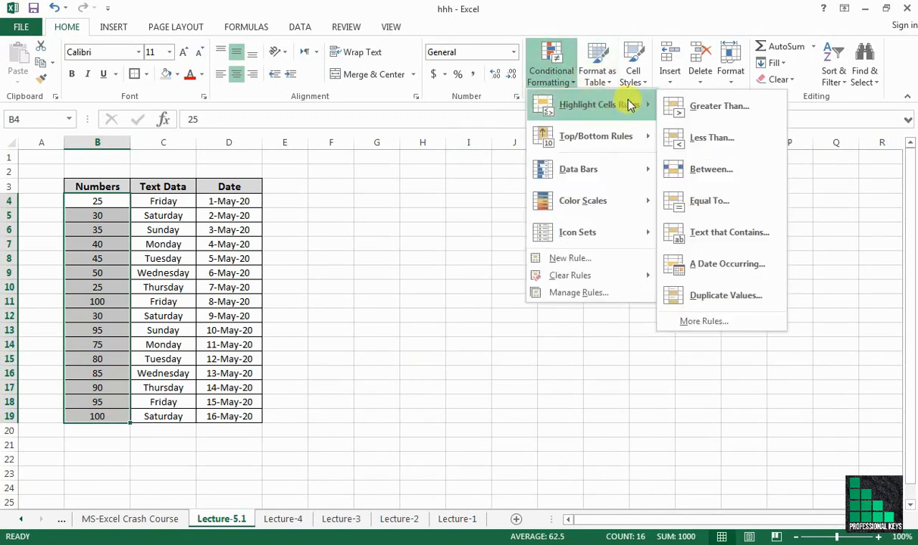
click(721, 144)
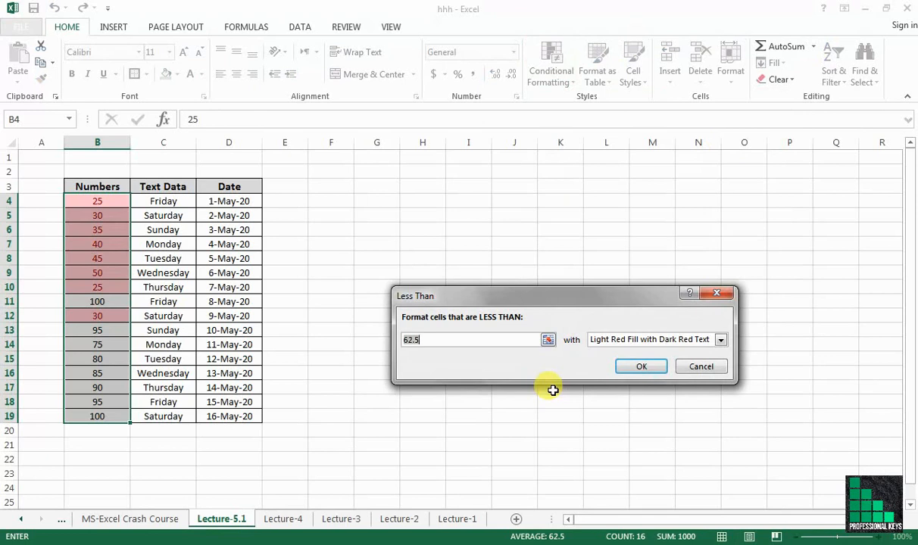
text(60)
click(641, 366)
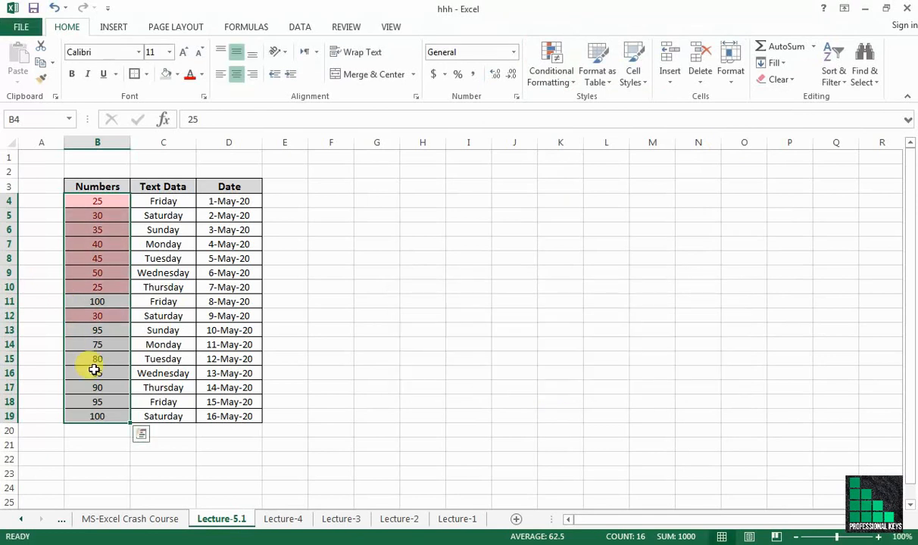
Change cell B15 to 55 and cell B17 to 15 to test the Less Than rule
click(121, 361)
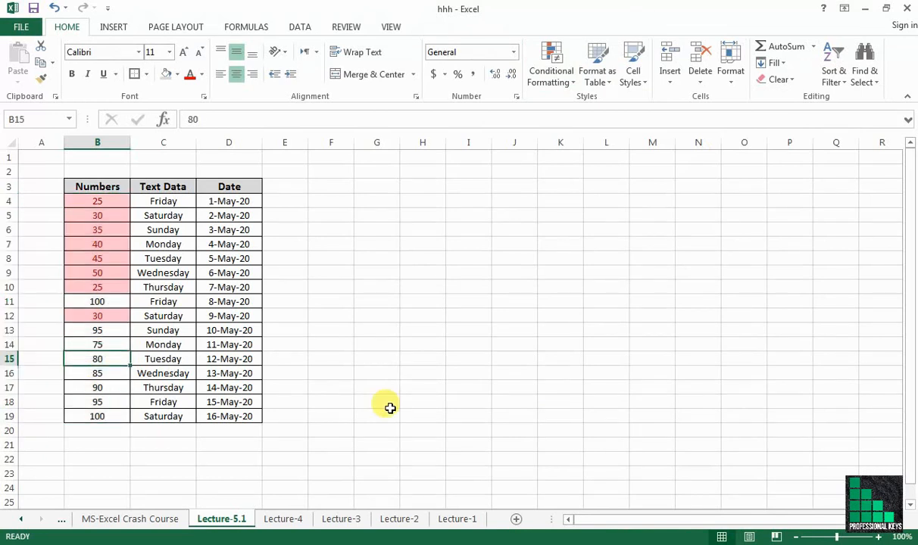
text(55)
key(Return)
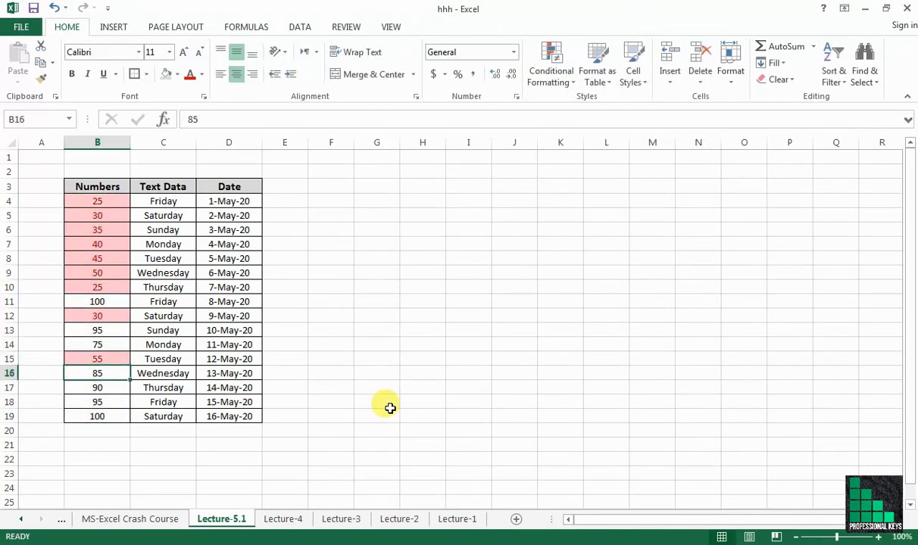
key(Return)
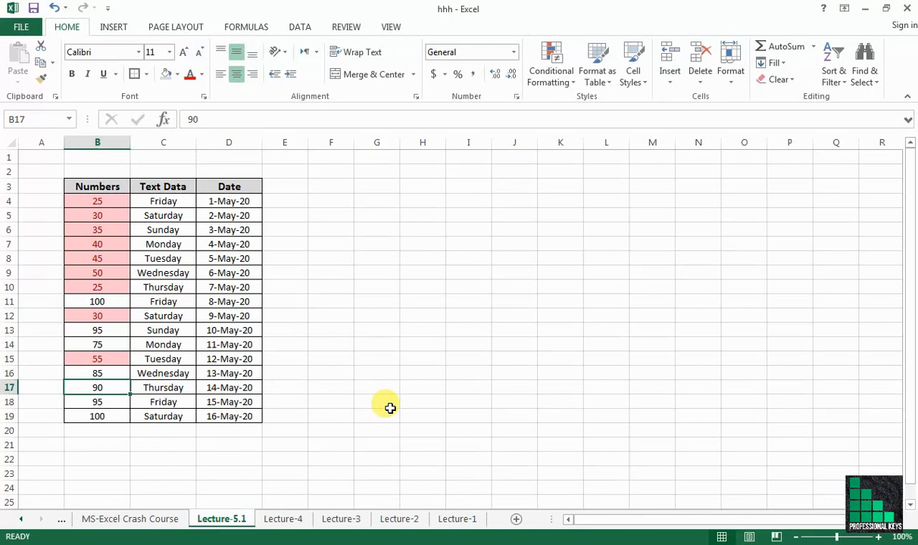
text(15)
key(Return)
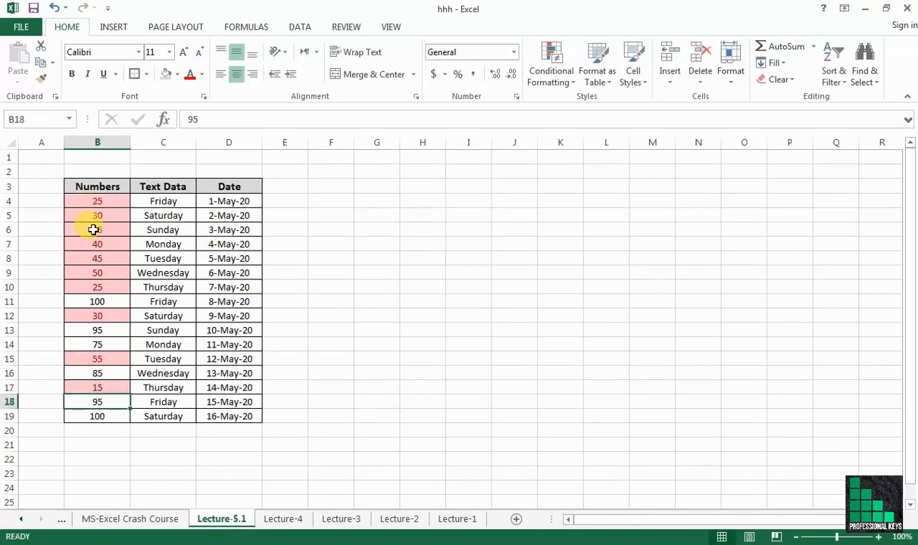
Clear the conditional formatting rules from the Numbers values in B4:B19
drag(93, 202, 97, 429)
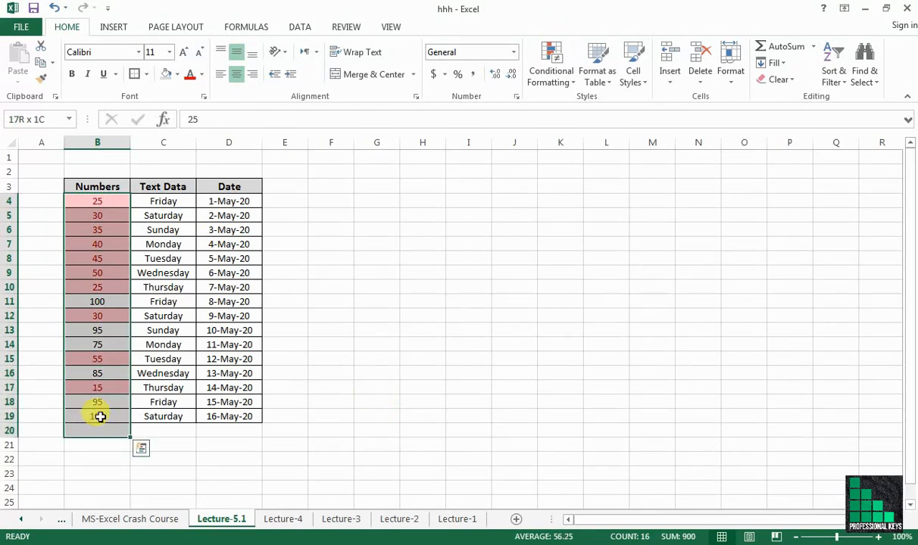
drag(106, 318, 113, 414)
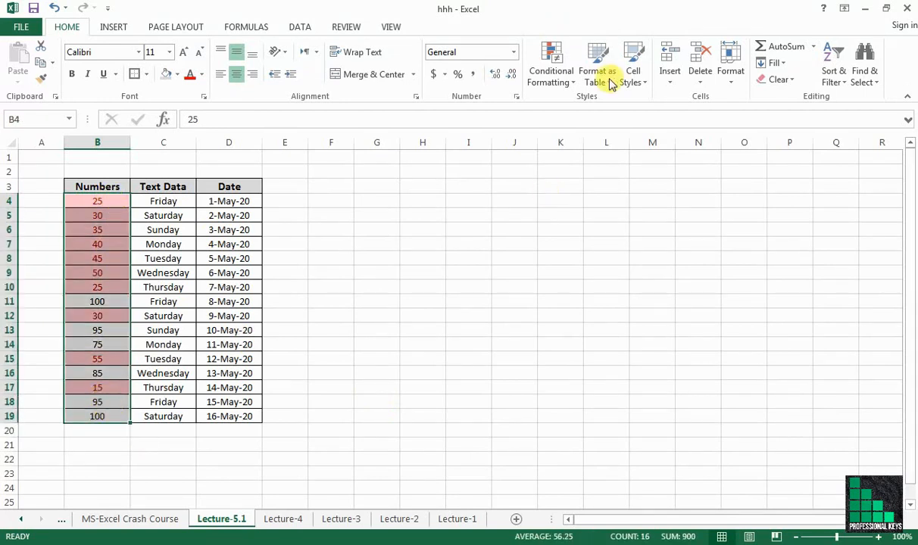
click(580, 85)
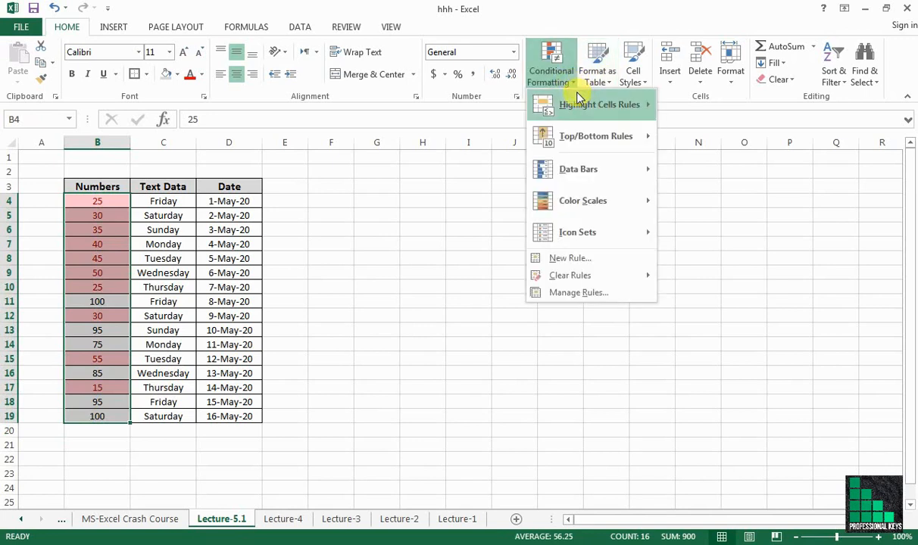
mouse_move(606, 270)
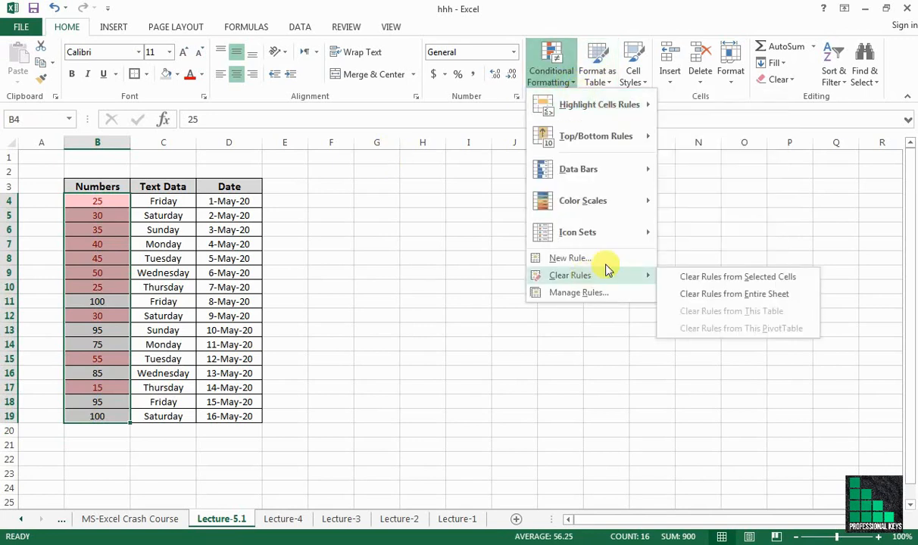
click(705, 278)
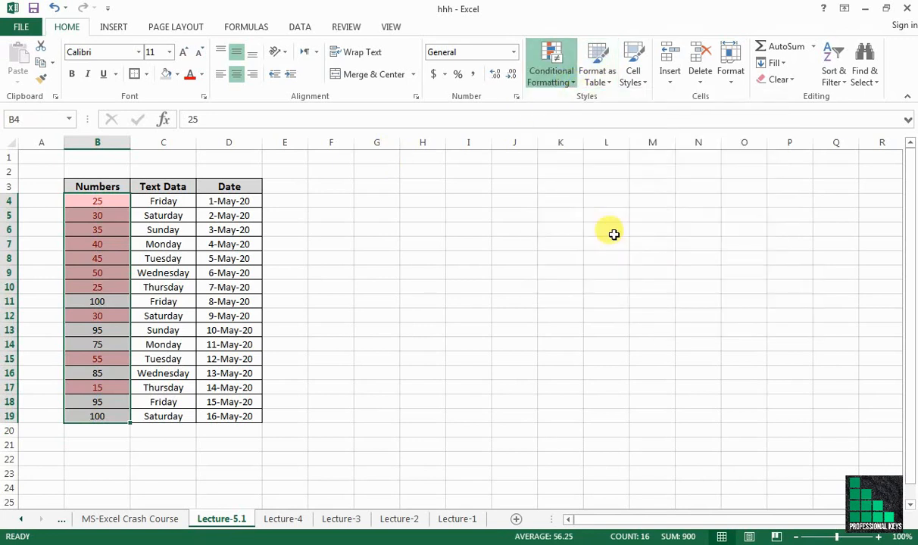
Highlight values between 25 and 80 in B4:B19 with Light Red Fill with Dark Red Text
click(574, 87)
mouse_move(640, 104)
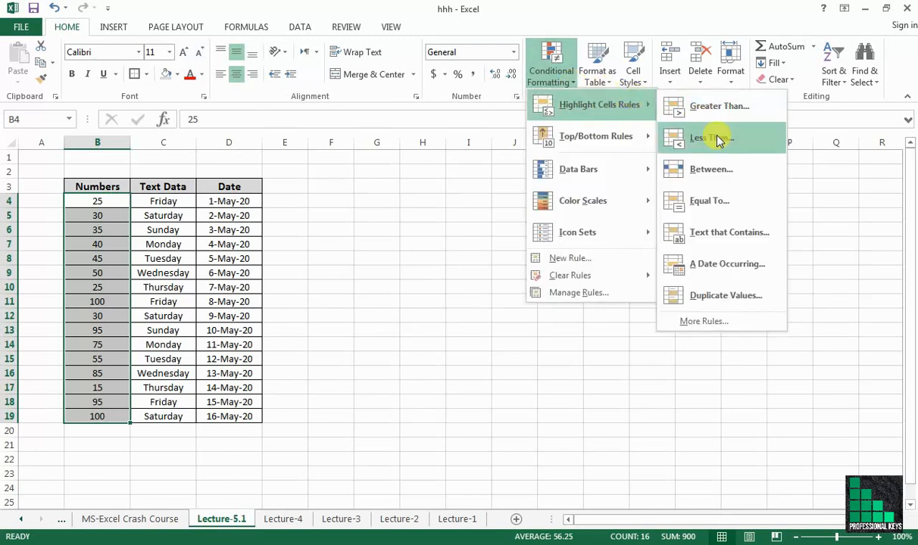
click(733, 172)
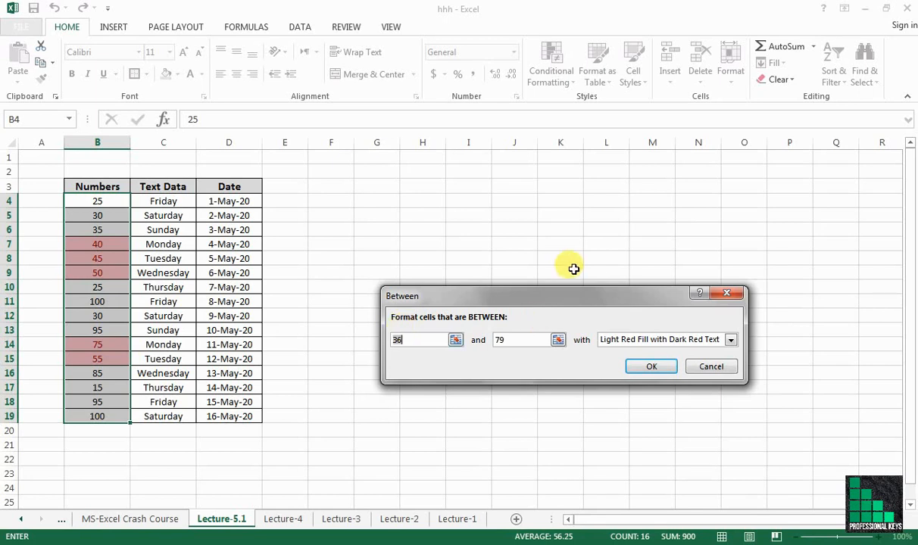
text(25)
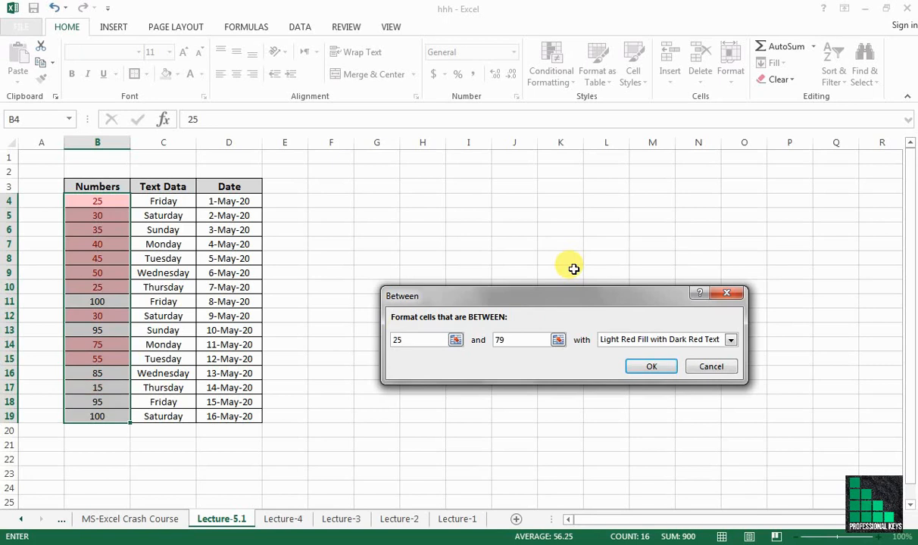
key(Tab)
text(80)
click(634, 366)
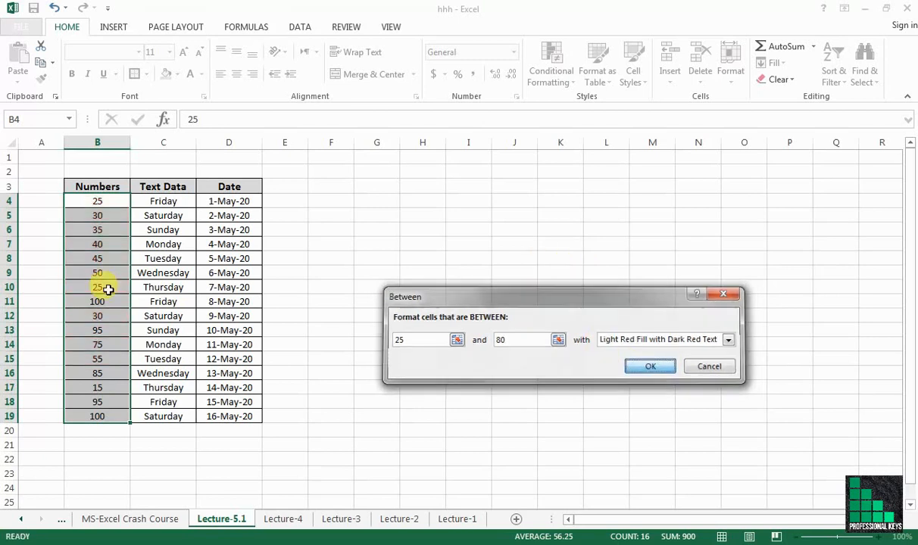
click(112, 373)
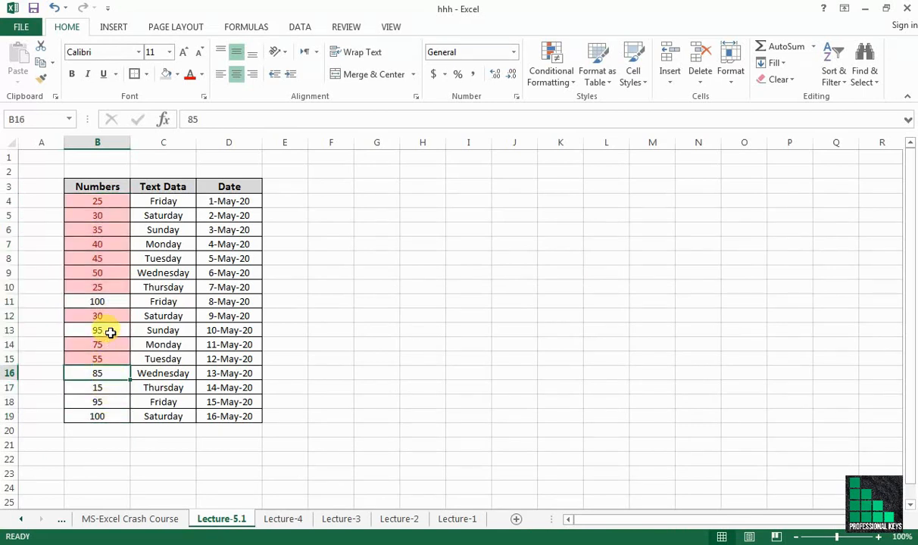
click(117, 298)
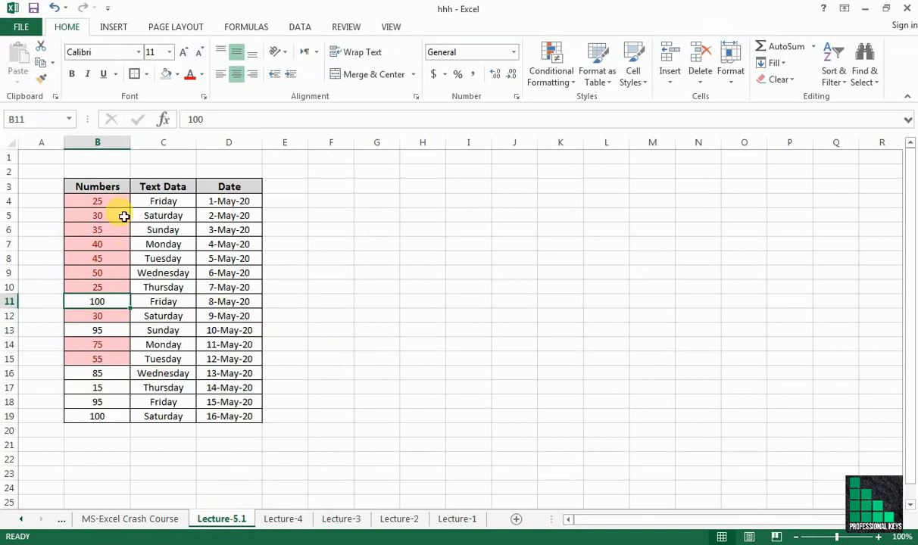
Add a Between rule for 50 to 70 on B4:B19 with Light Red Fill with Dark Red Text
drag(97, 200, 98, 416)
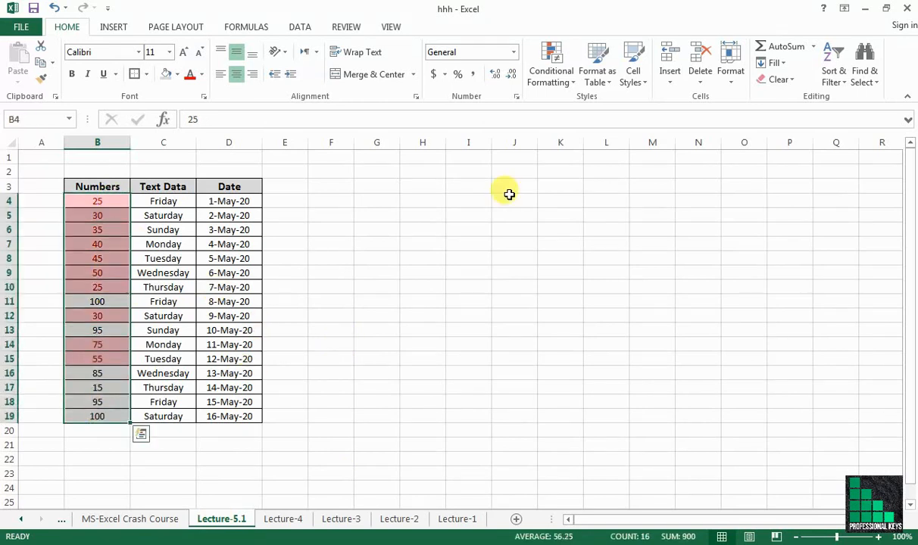
click(562, 83)
mouse_move(633, 112)
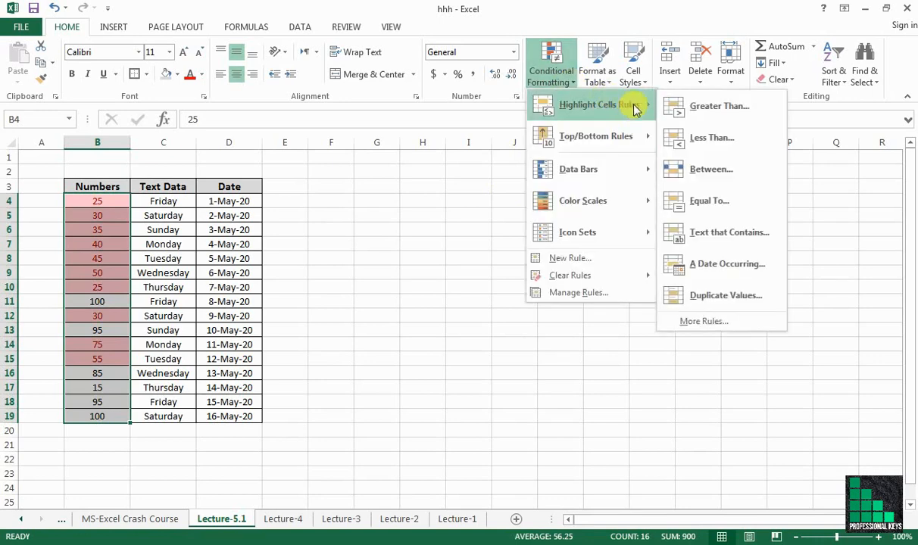
click(529, 364)
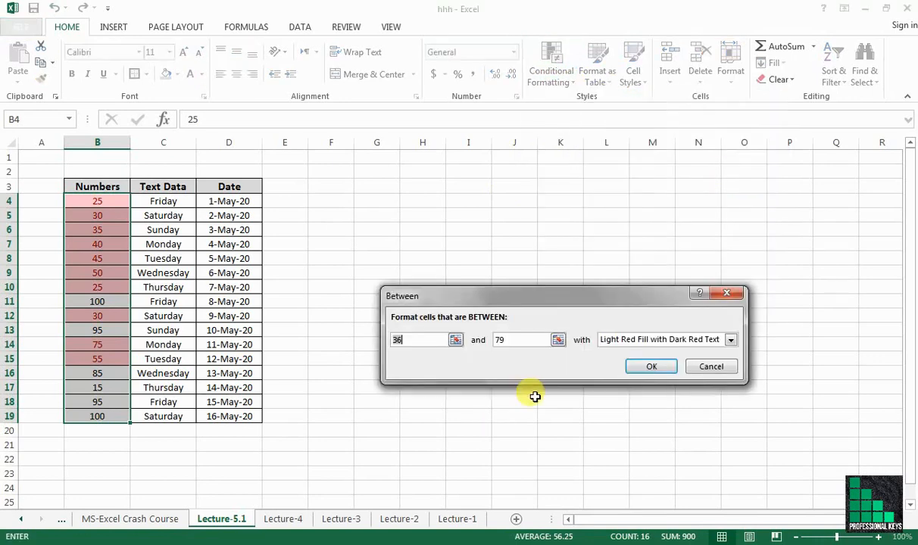
text(50)
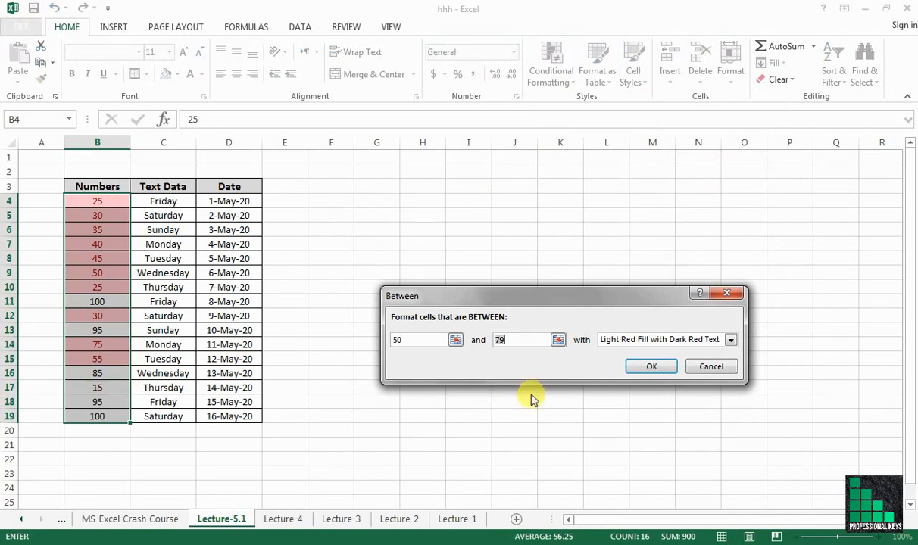
text(70)
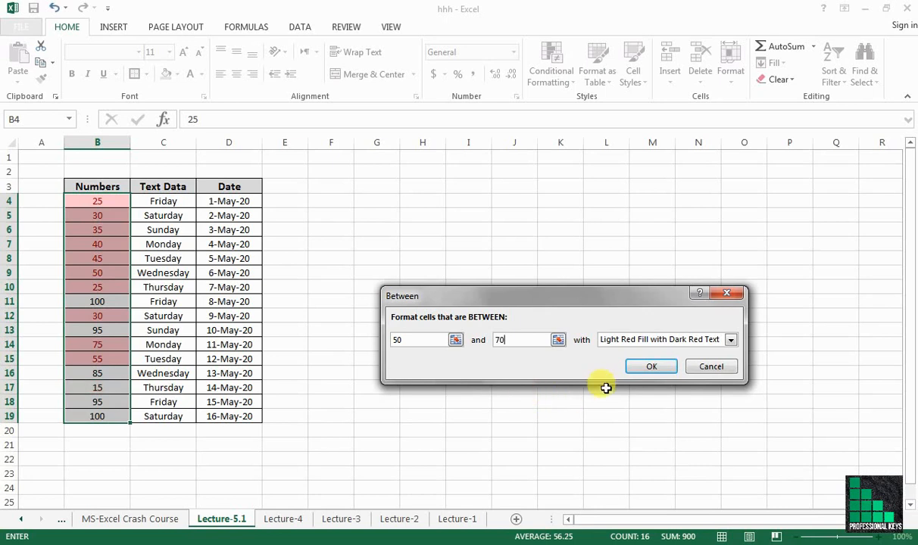
click(651, 367)
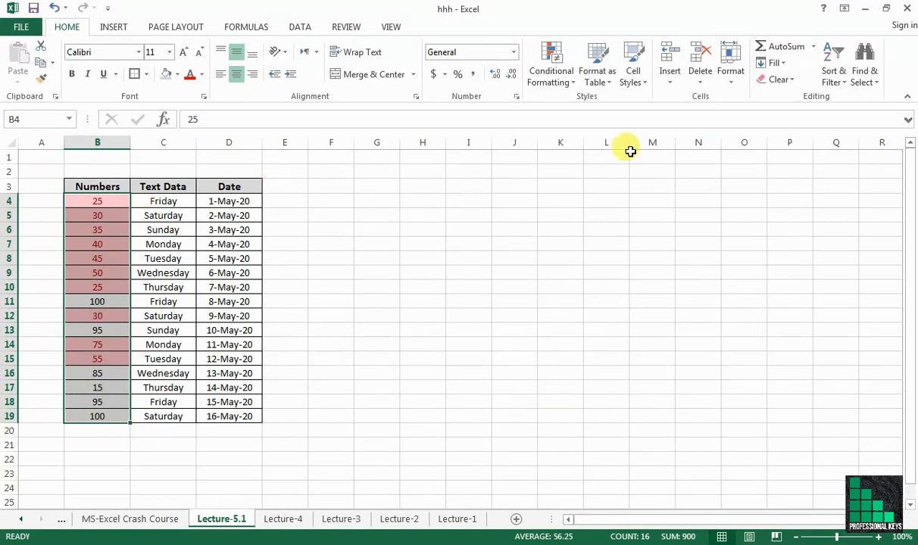
Replace the Between rules on B4:B19 with an Equal To rule for 55, using Light Red Fill with Dark Red Text
click(582, 88)
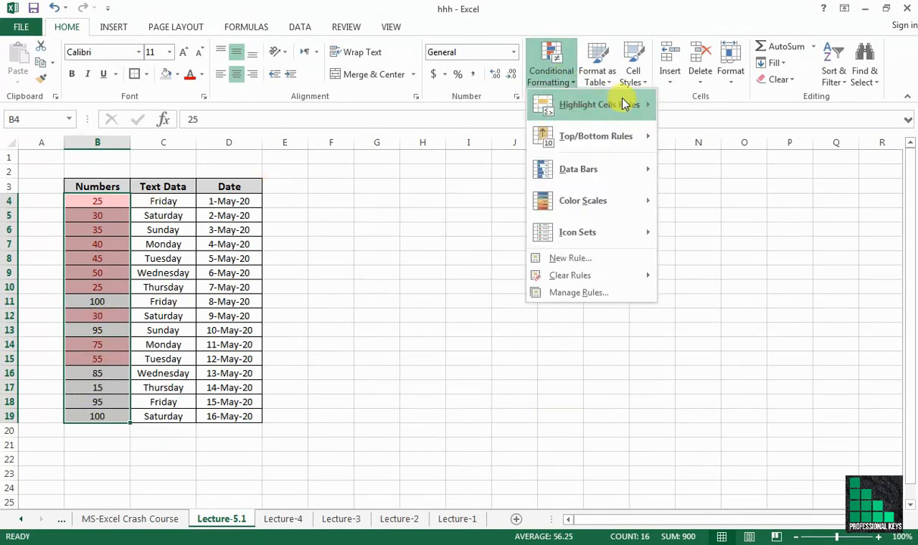
click(677, 276)
click(556, 83)
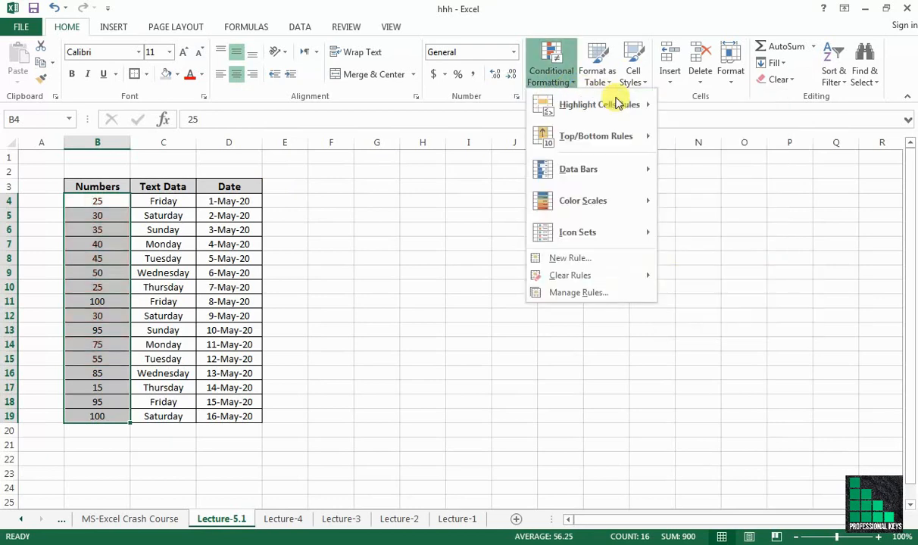
mouse_move(632, 106)
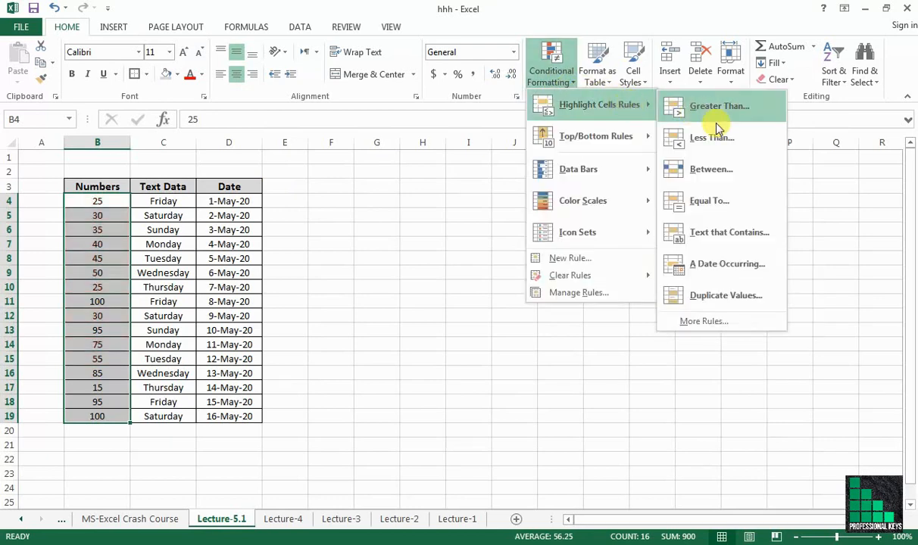
click(727, 200)
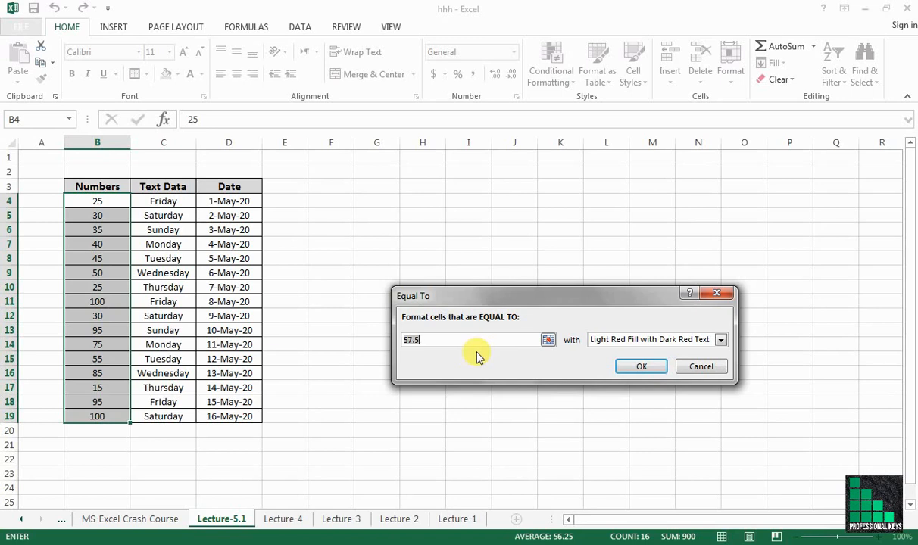
text(5)
key(Return)
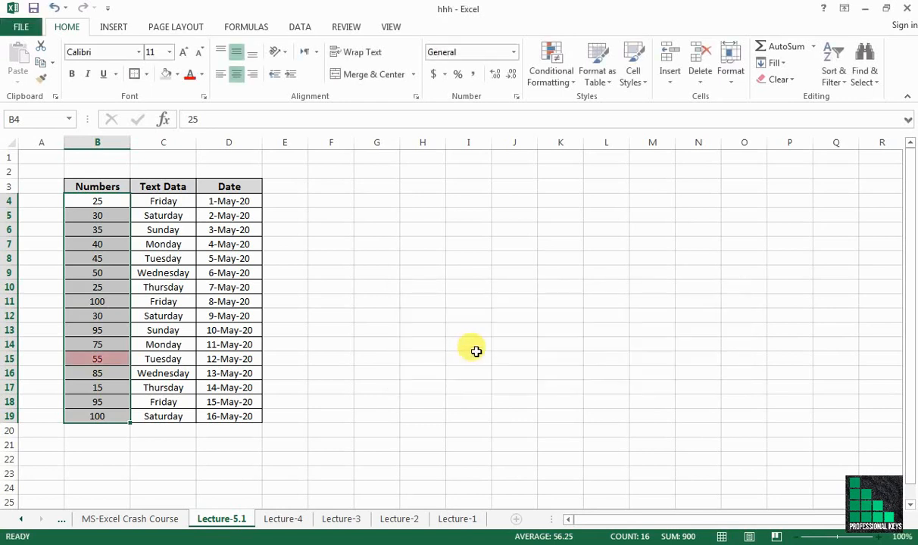
Change cell B10 to 55 to test the Equal To rule
click(118, 360)
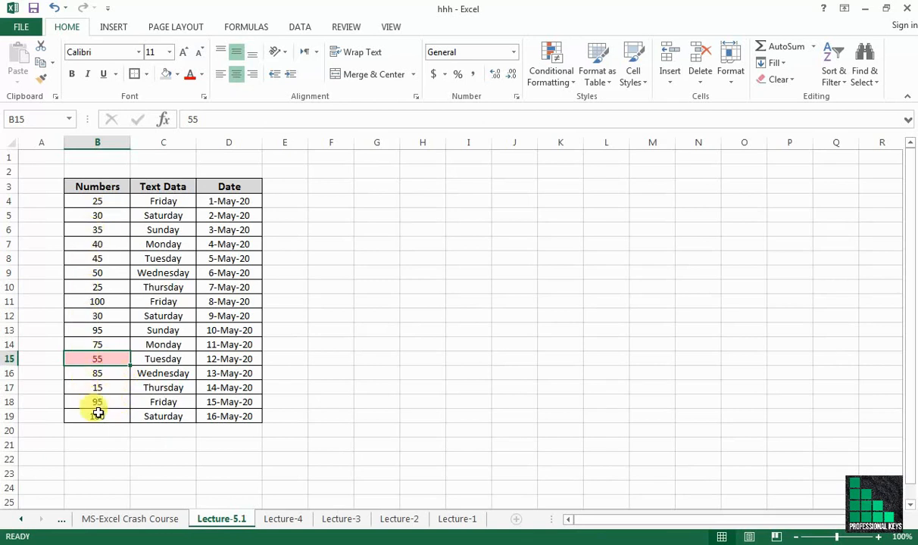
click(113, 285)
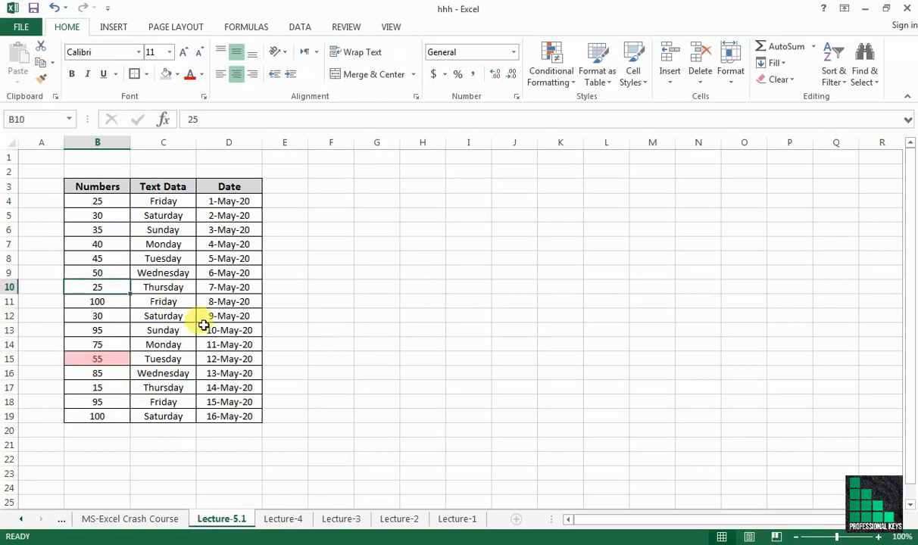
text(55)
key(Return)
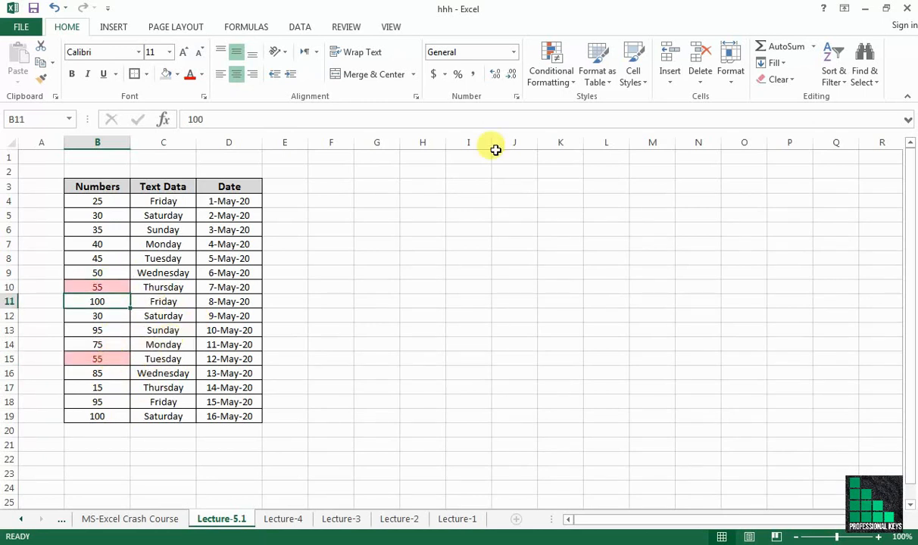
Clear the Equal To rule from the Numbers values in B4:B19
click(564, 83)
click(96, 232)
drag(119, 199, 116, 418)
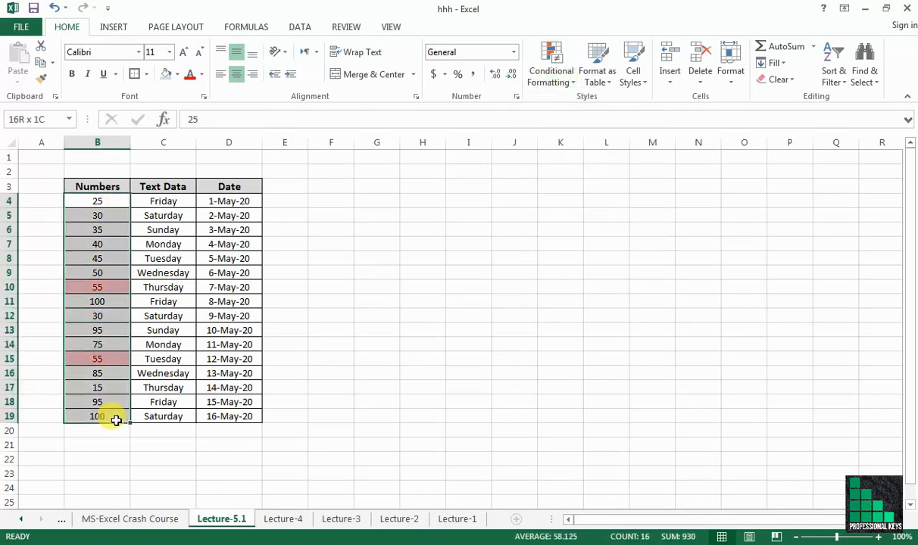
click(568, 87)
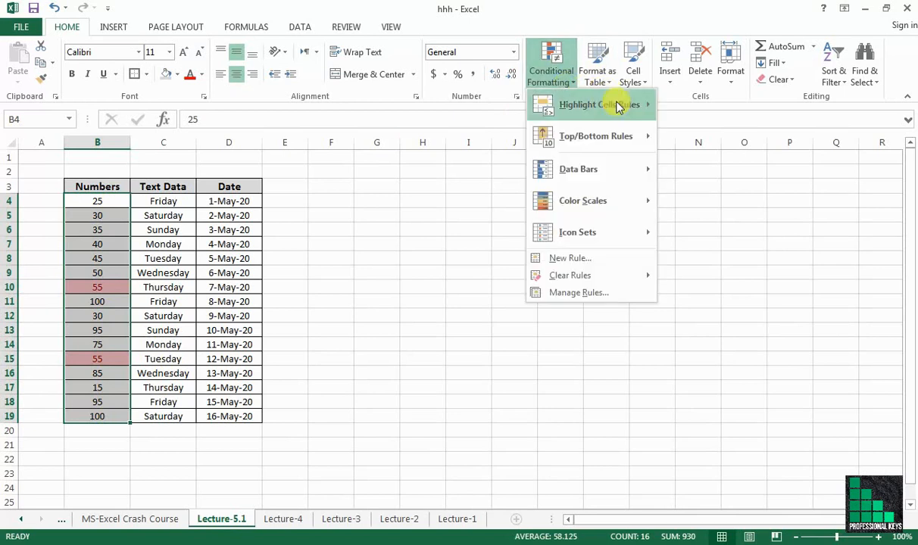
mouse_move(626, 109)
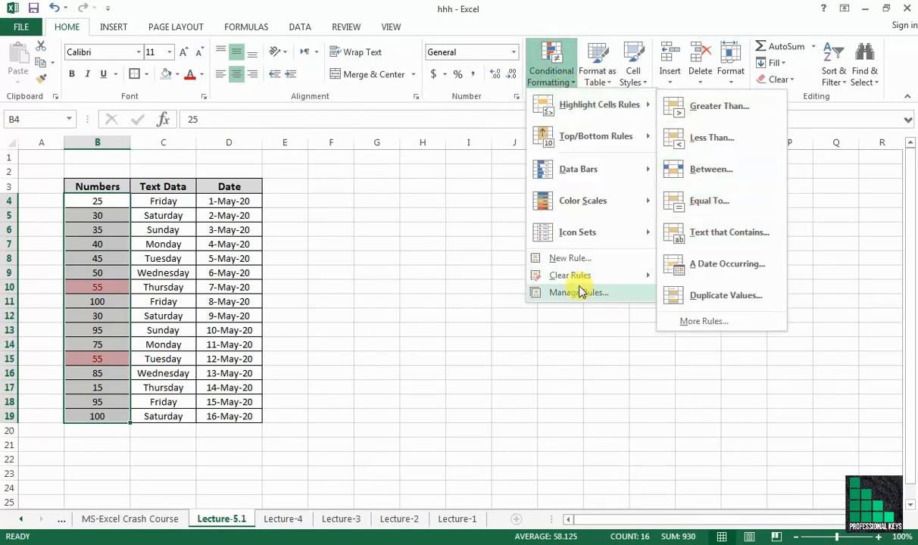
mouse_move(579, 277)
click(700, 275)
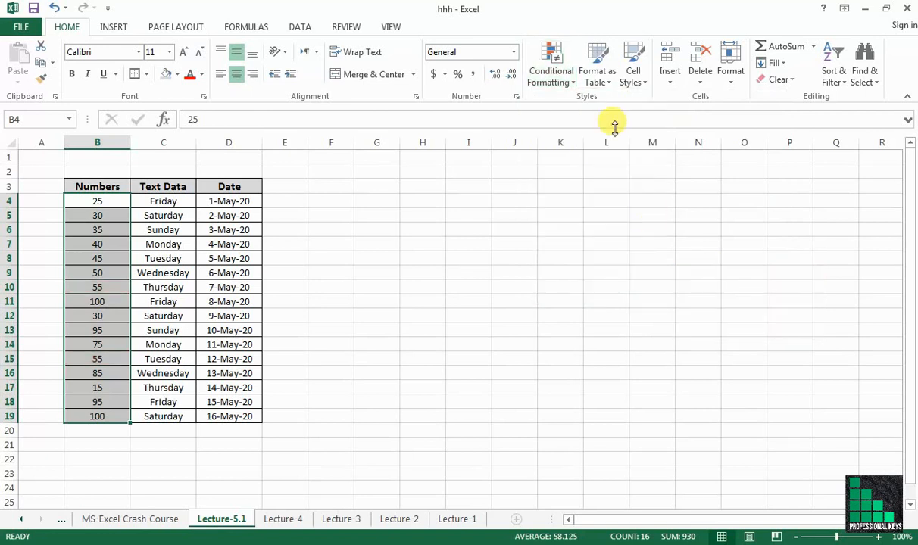
Highlight Text Data cells in C4:C19 that contain Monday with Light Red Fill with Dark Red Text
click(560, 84)
mouse_move(608, 102)
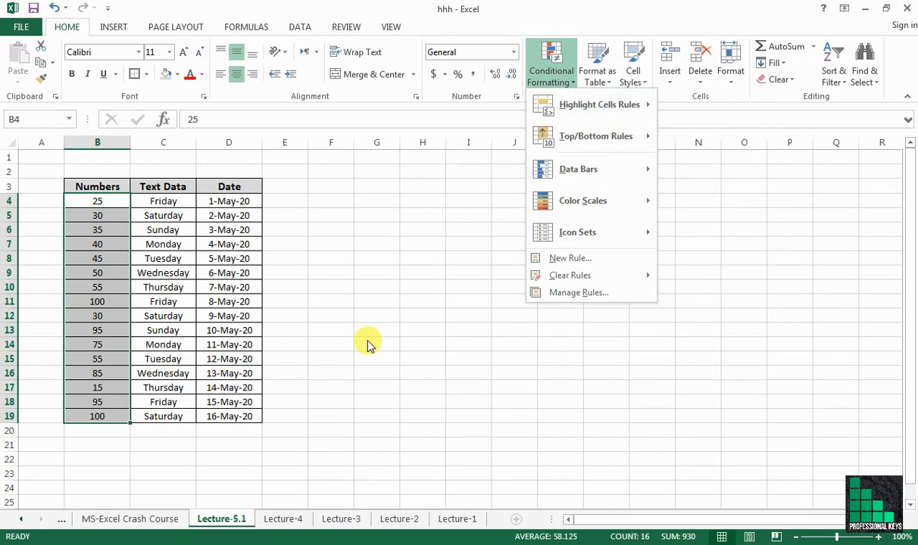
click(177, 204)
drag(177, 201, 182, 415)
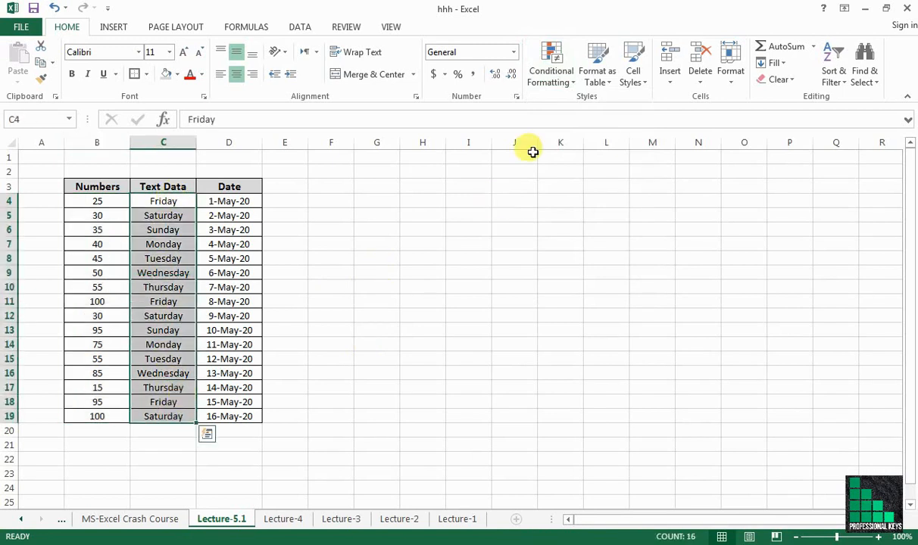
click(568, 87)
mouse_move(641, 103)
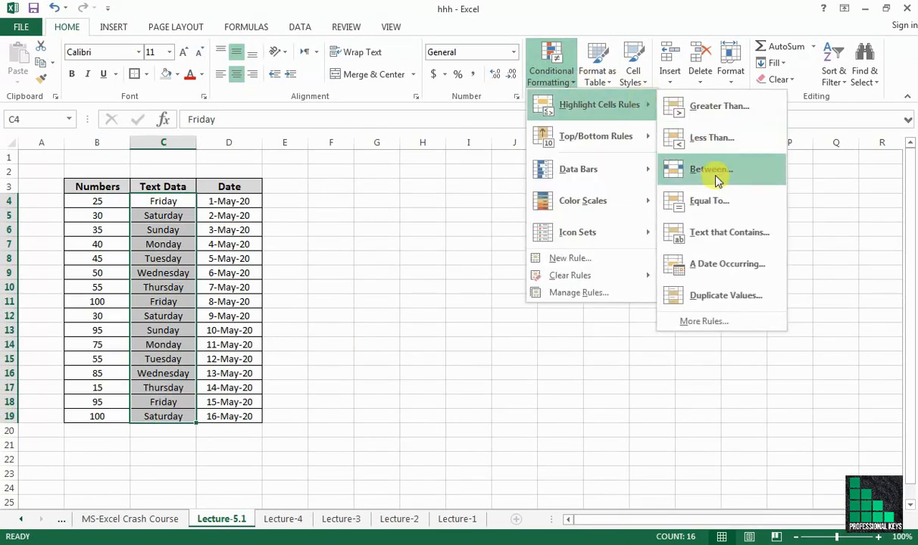
click(746, 239)
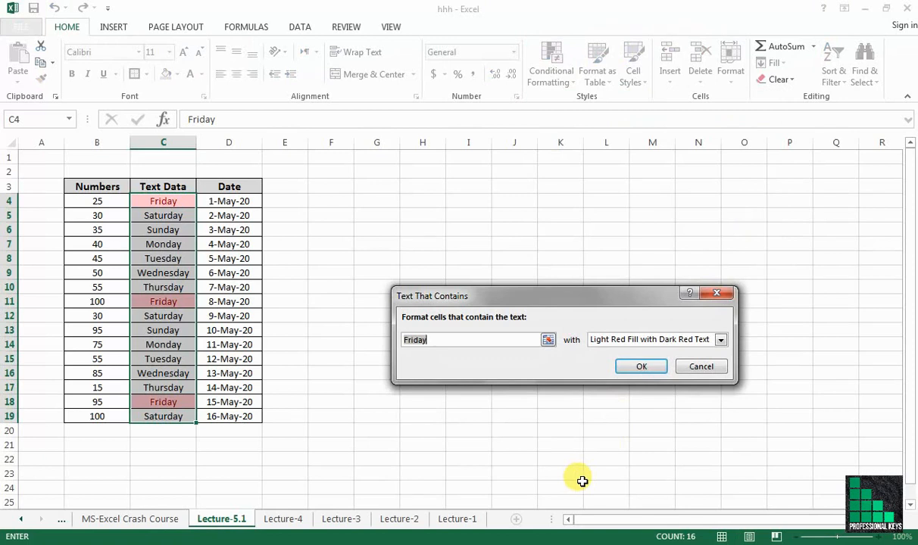
text(Mon)
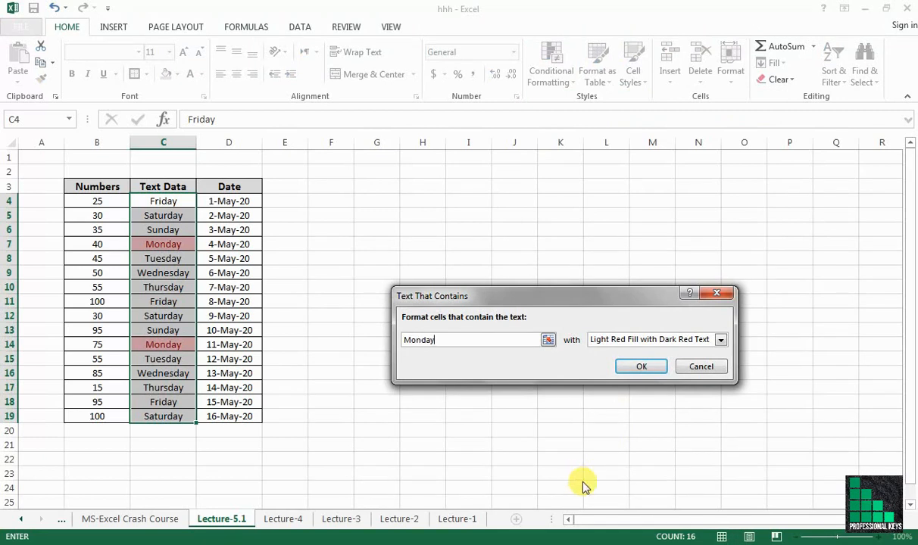
key(Return)
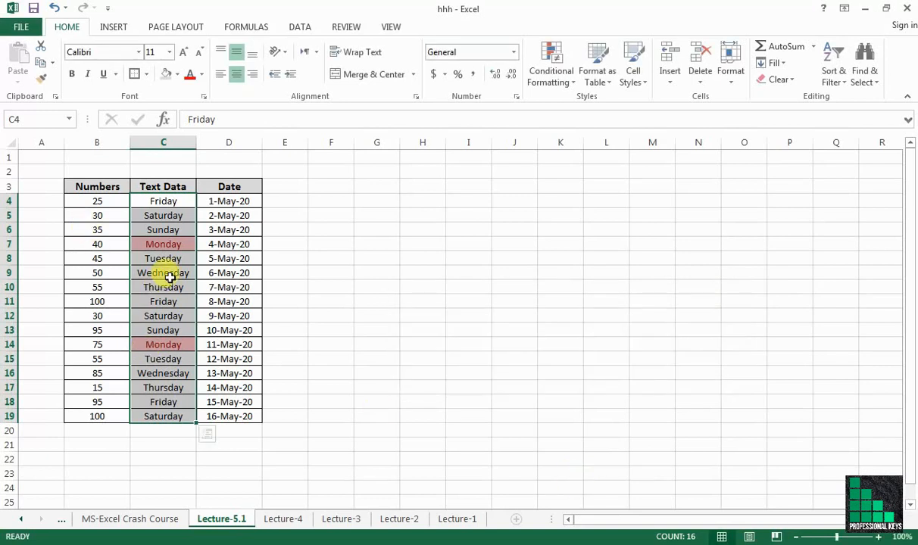
Change cell C17 to Monday to test the Text that Contains rule
click(179, 387)
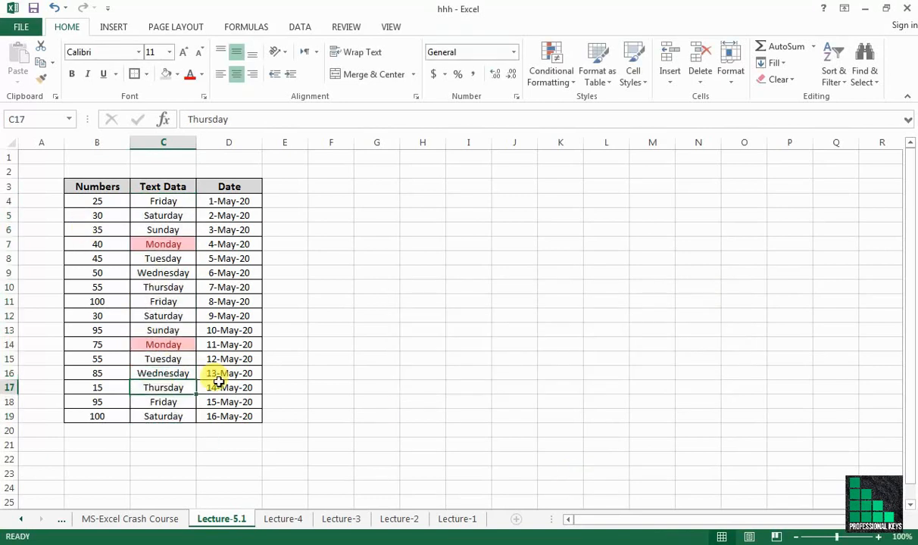
text(Monday)
key(Return)
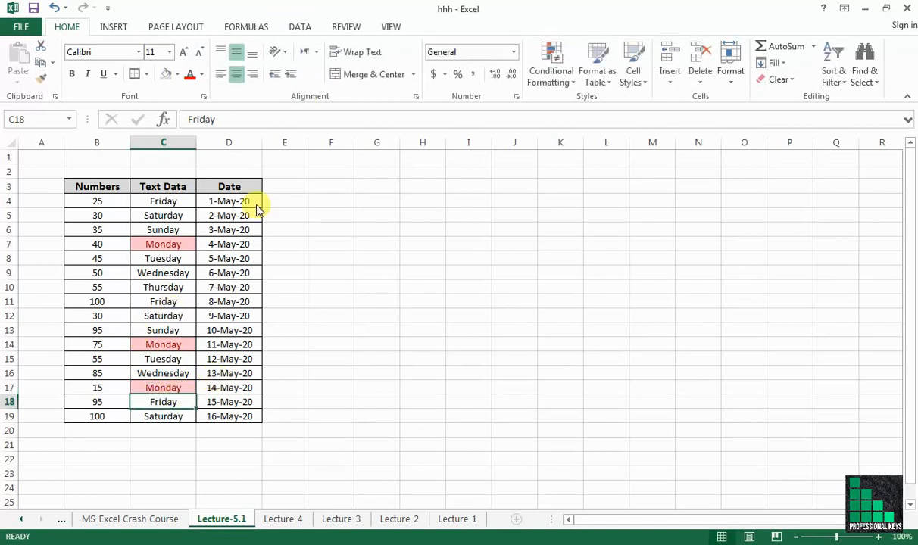
Clear the Text that Contains rule from the Text Data values in C4:C19
drag(162, 201, 164, 416)
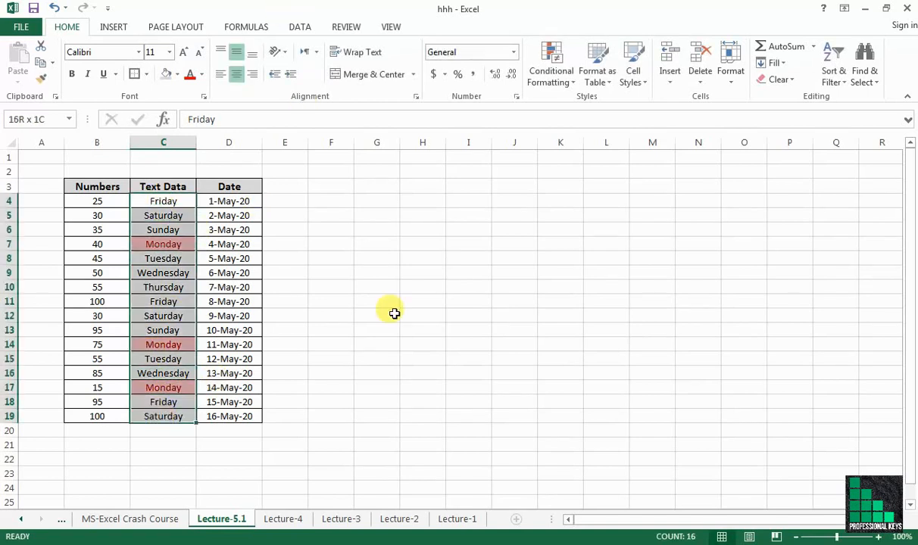
click(565, 87)
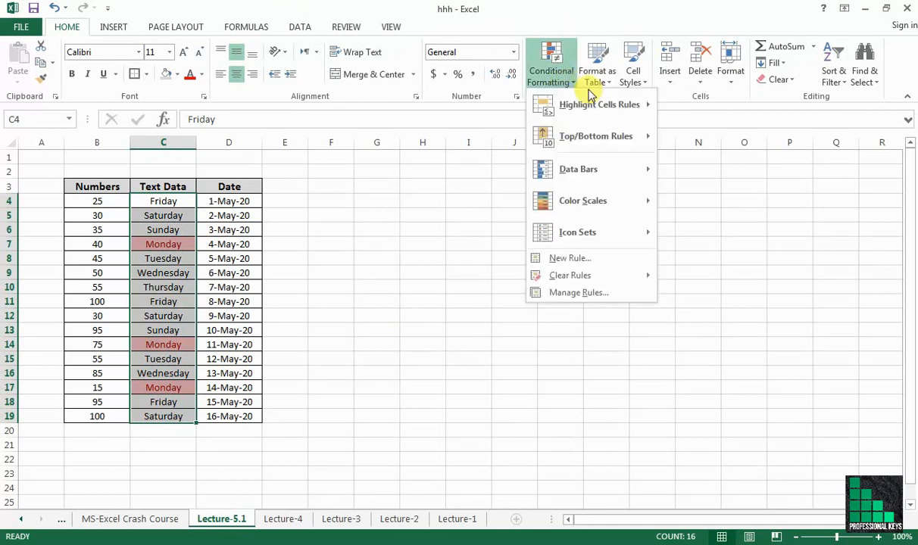
mouse_move(629, 103)
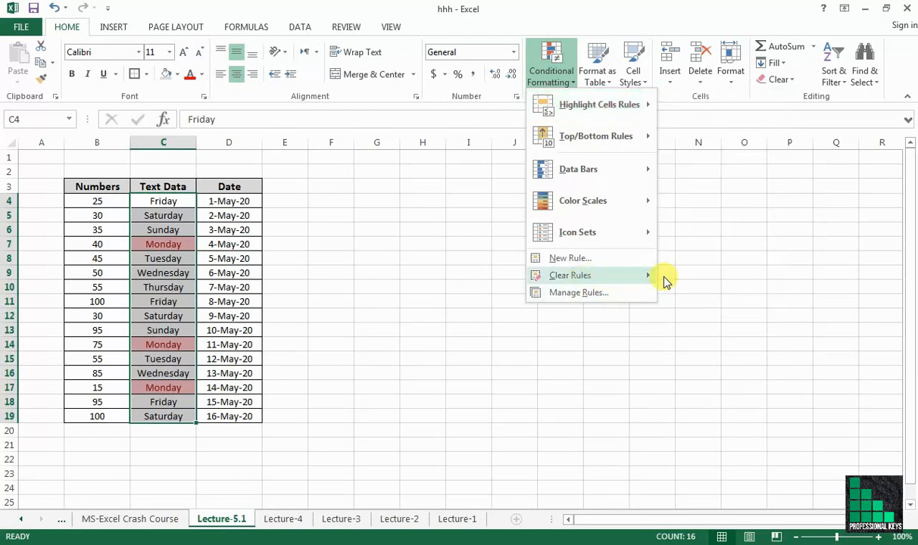
mouse_move(666, 279)
click(720, 274)
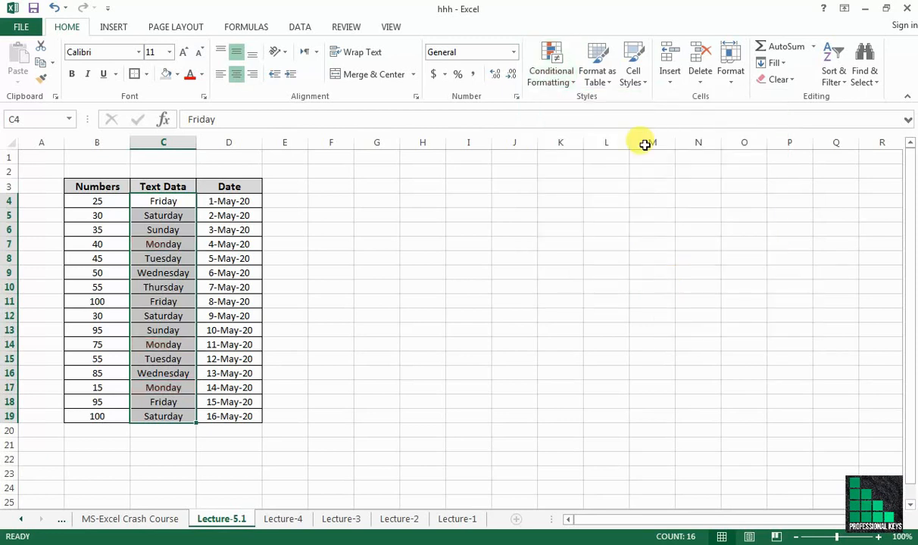
click(567, 86)
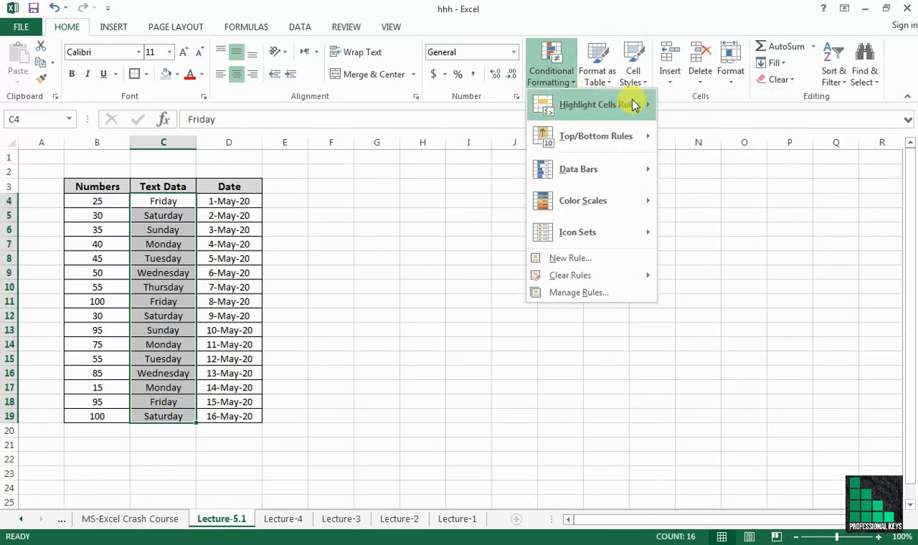
mouse_move(634, 105)
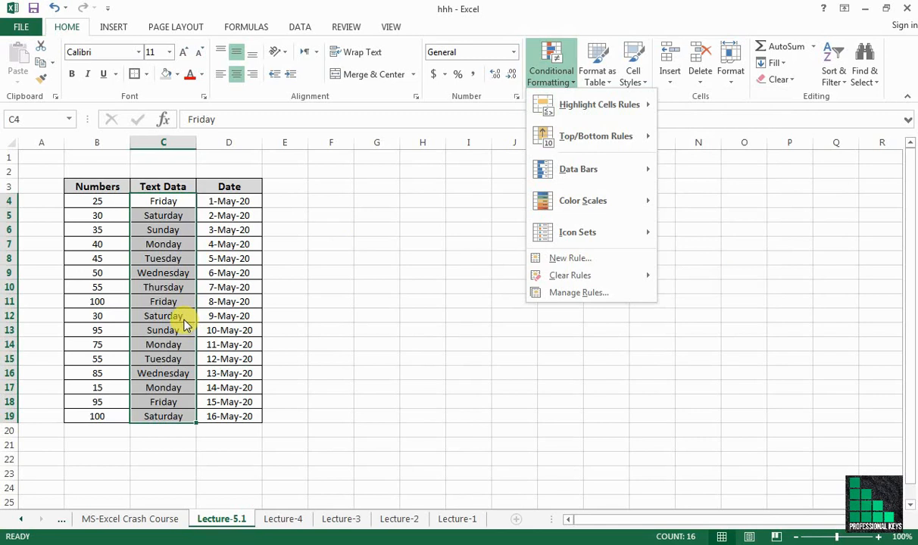
click(271, 221)
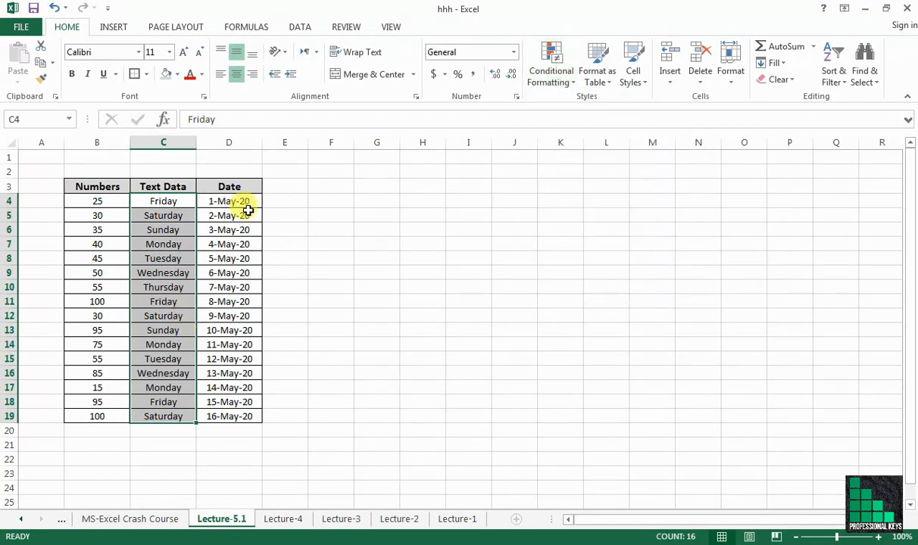
Select the Date values in D4:D19 and preview an A Date Occurring rule set to Tomorrow
drag(244, 205, 232, 399)
drag(237, 413, 235, 415)
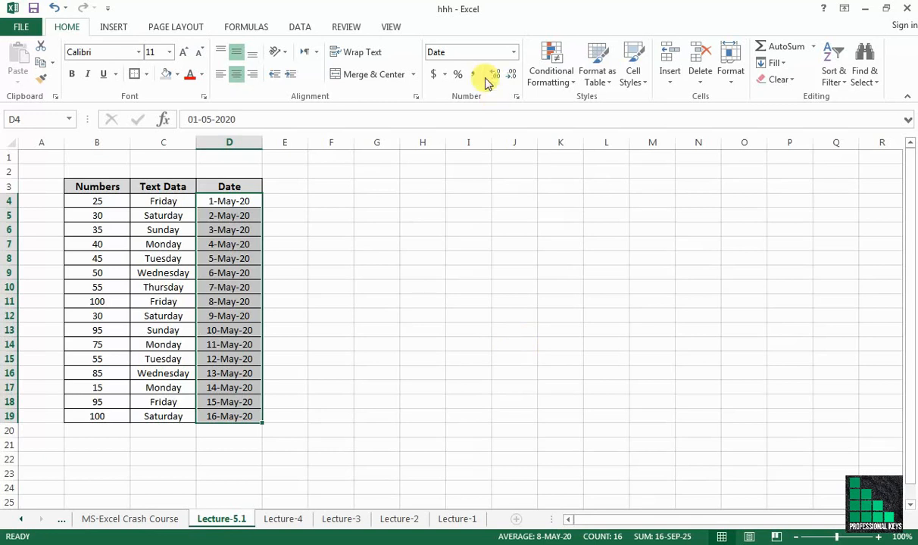
click(553, 72)
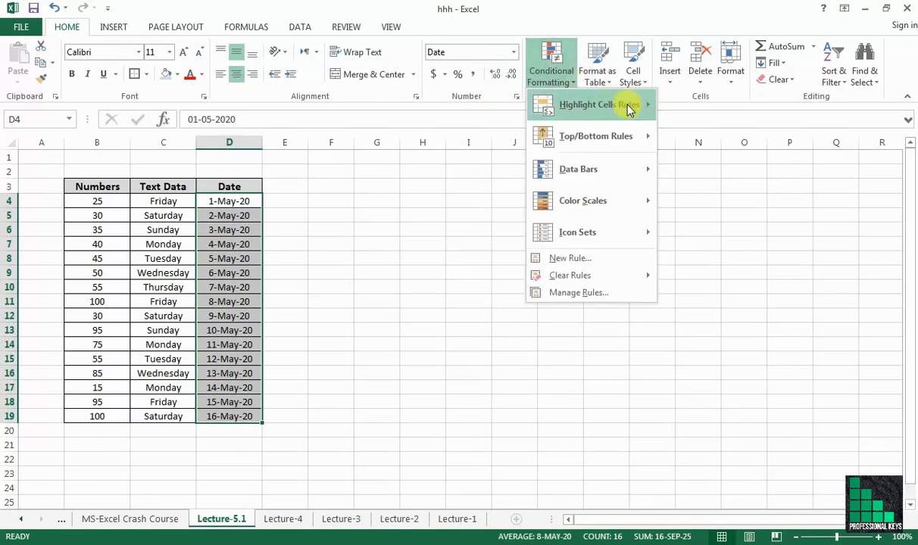
mouse_move(629, 105)
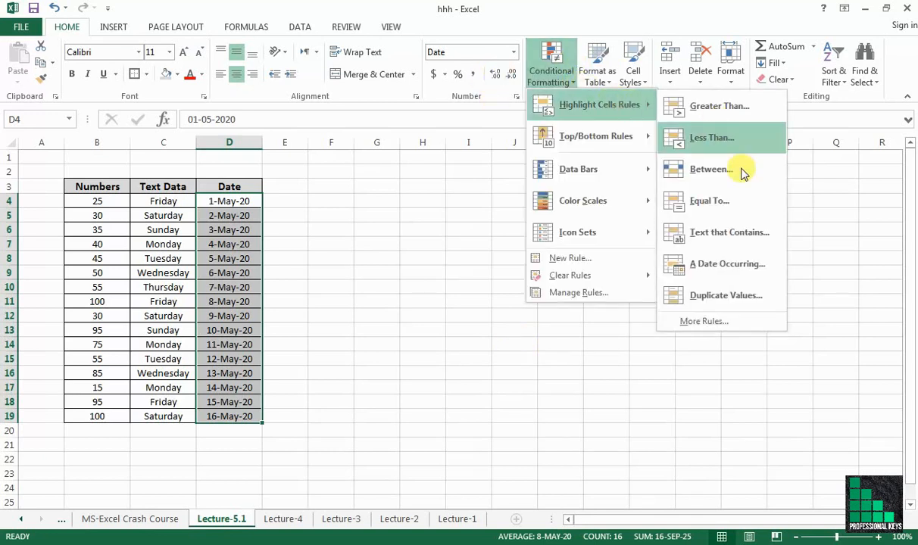
click(758, 265)
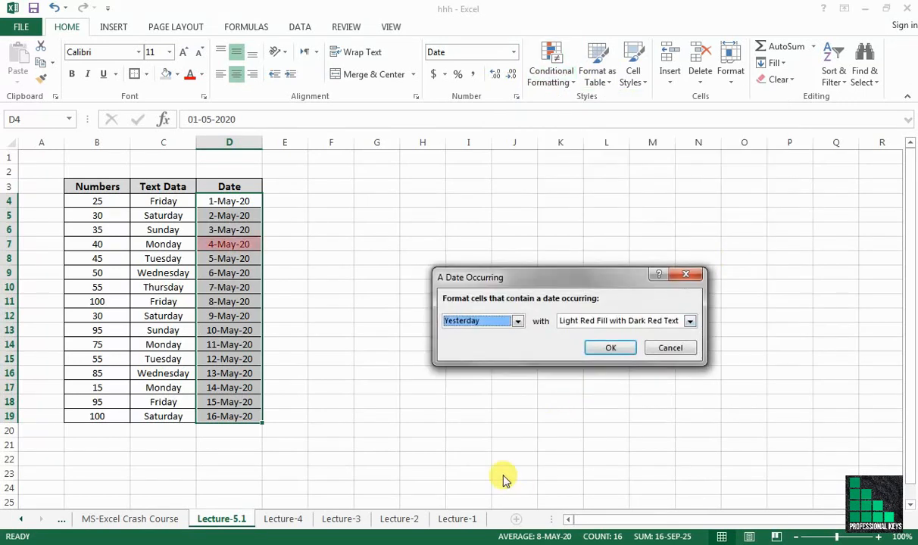
click(518, 322)
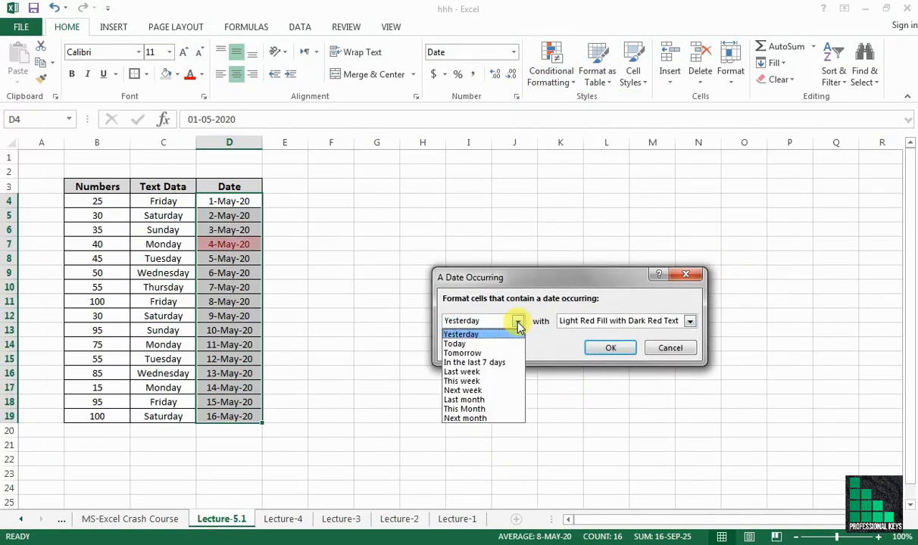
click(496, 353)
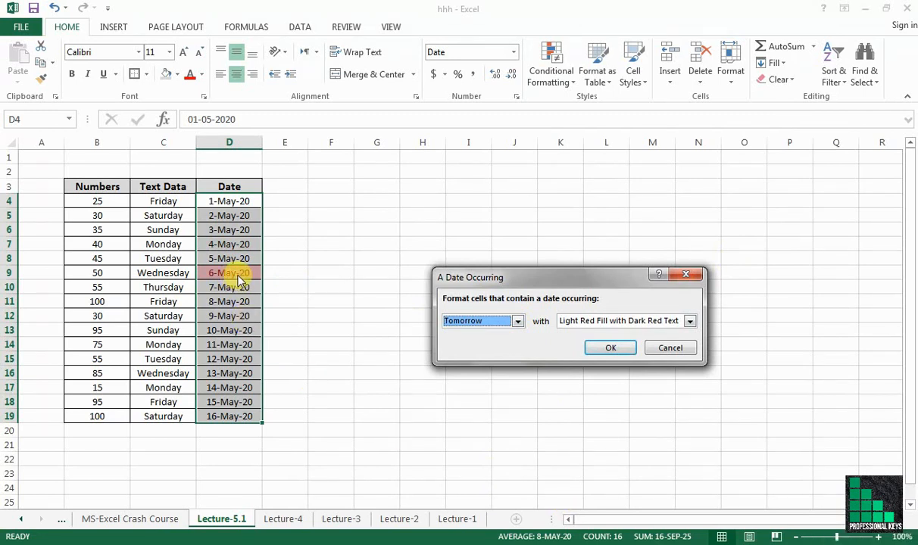
Preview the A Date Occurring rule for Last week and This week, and cancel it without applying
click(518, 322)
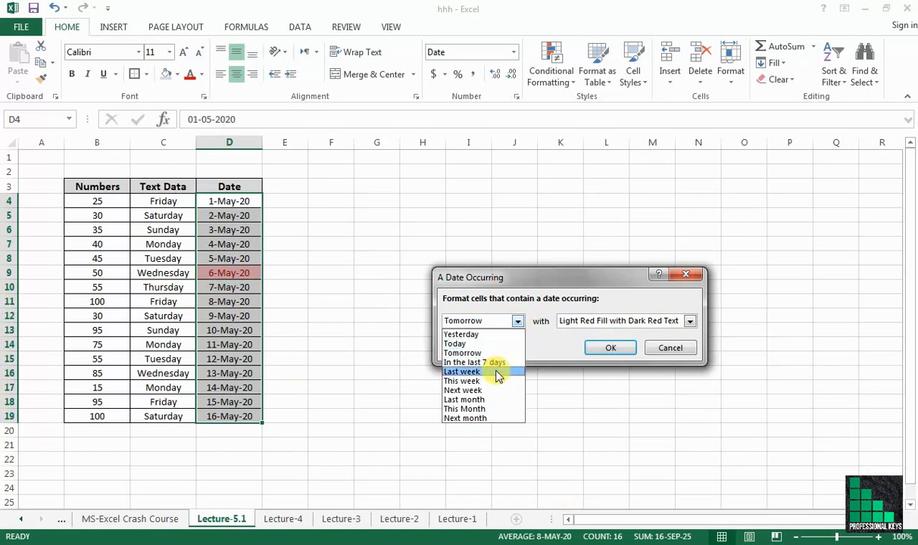
click(498, 372)
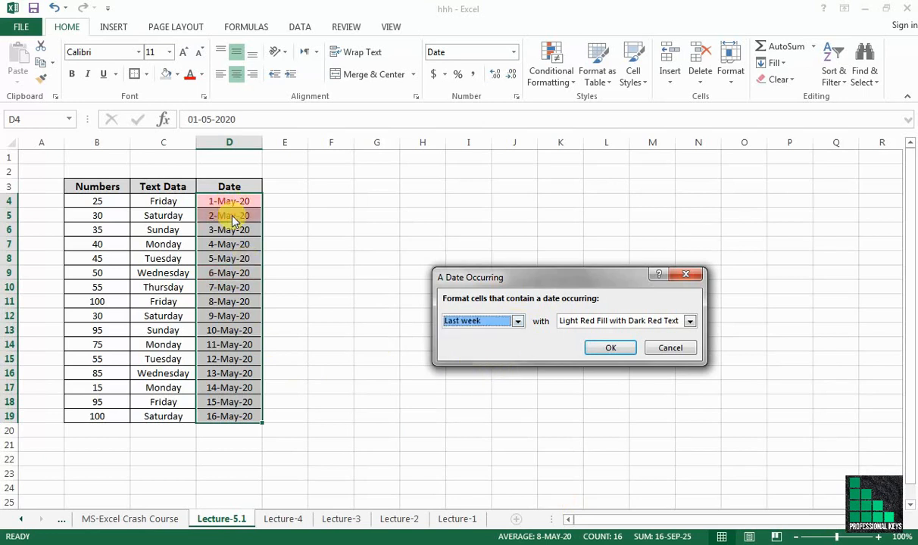
click(518, 322)
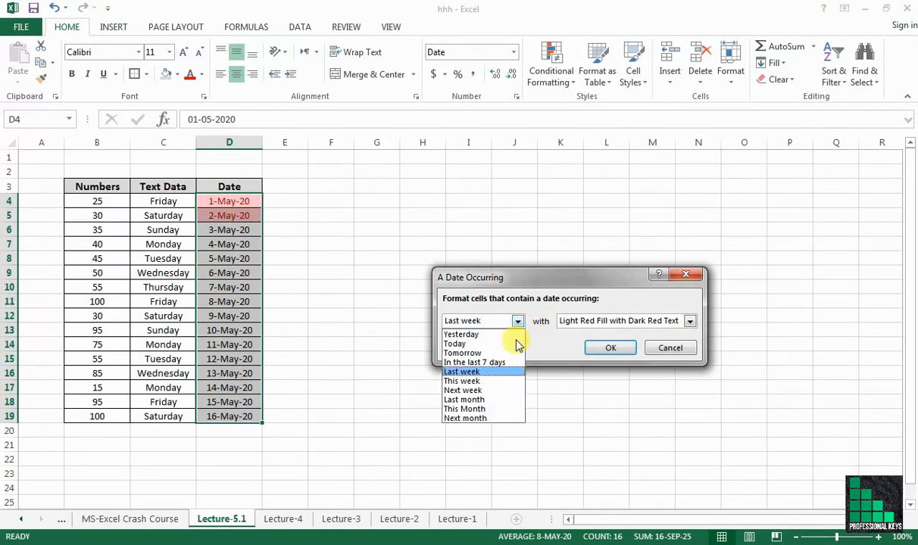
click(501, 381)
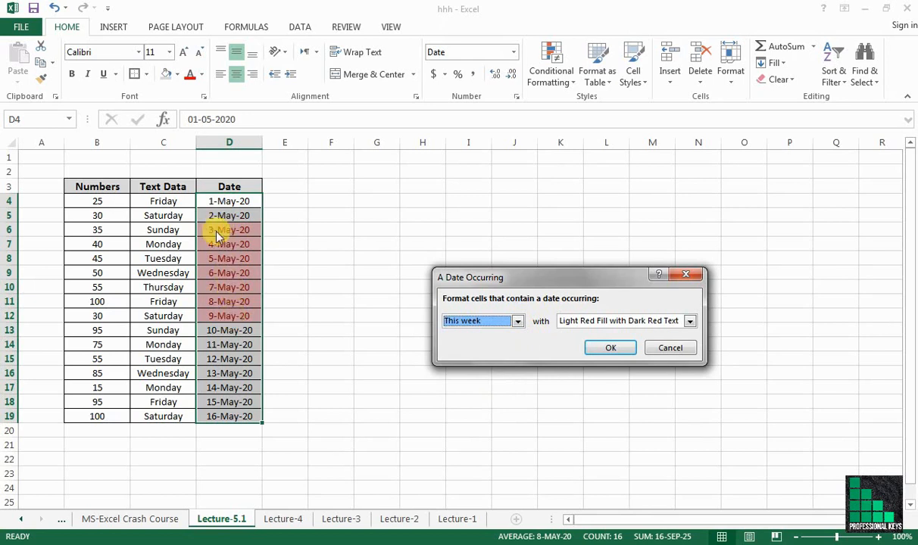
click(518, 322)
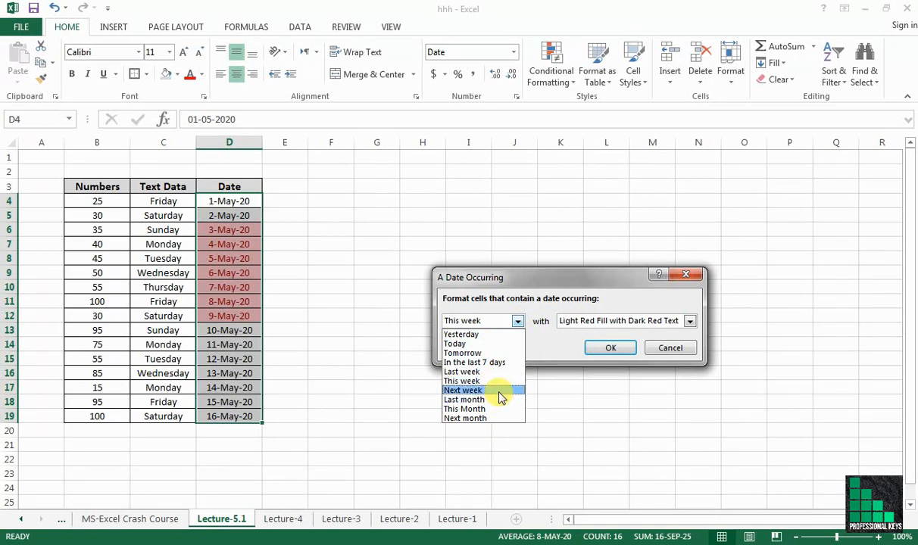
click(634, 345)
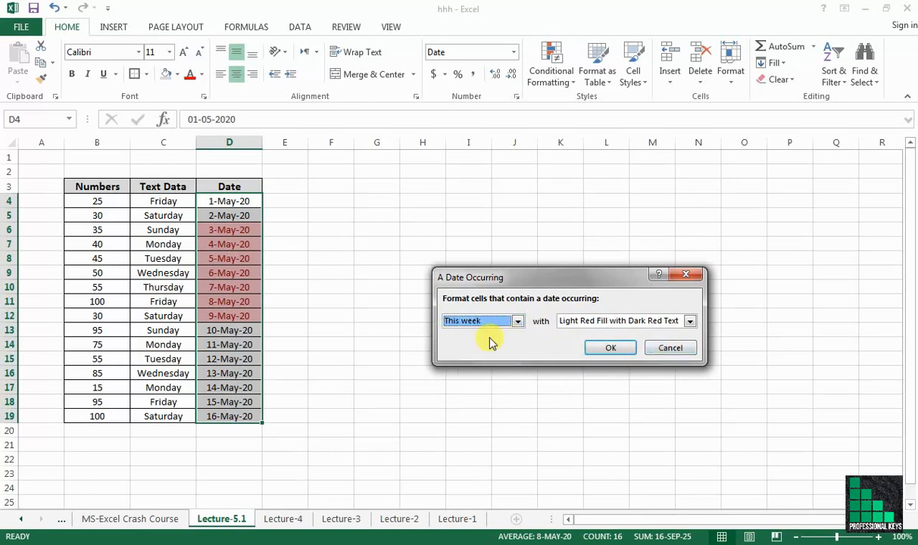
click(669, 347)
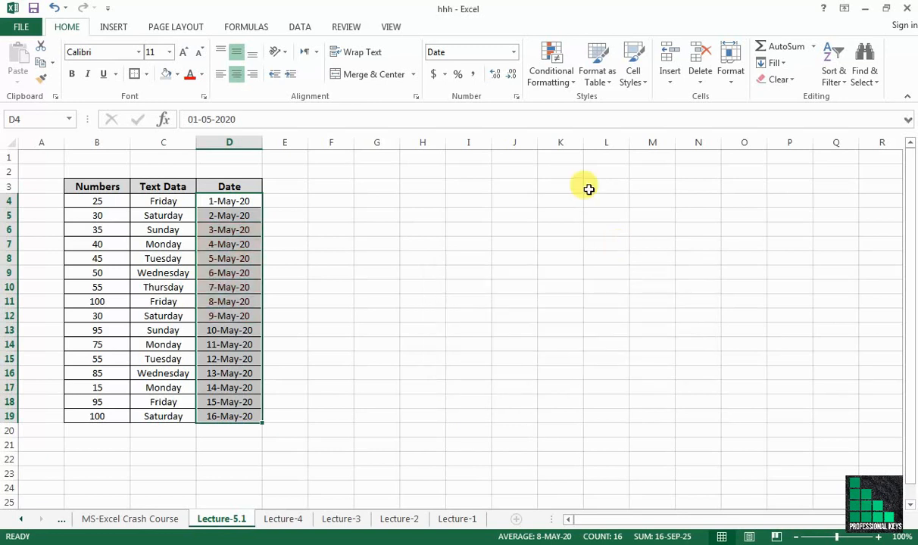
Highlight duplicate values in the Date cells D4:D19 with Light Red Fill with Dark Red Text
click(566, 78)
mouse_move(620, 104)
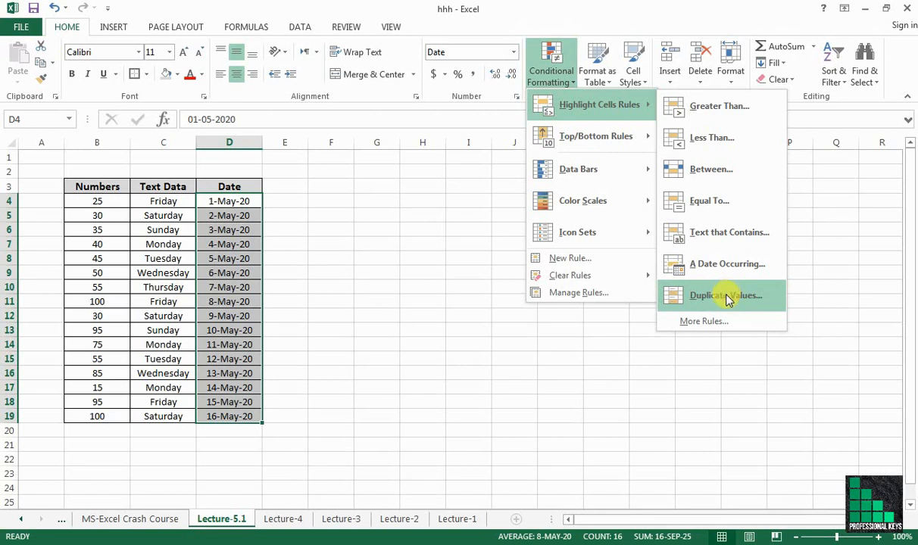
click(726, 297)
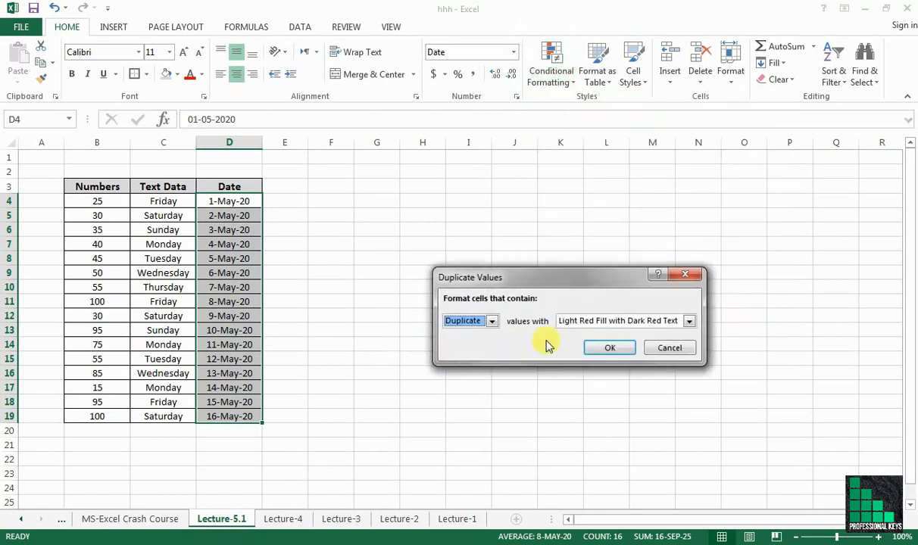
click(663, 349)
Test the Duplicate Values rule by filling D11 down from D10 and entering 7-5-20 in D15
click(241, 302)
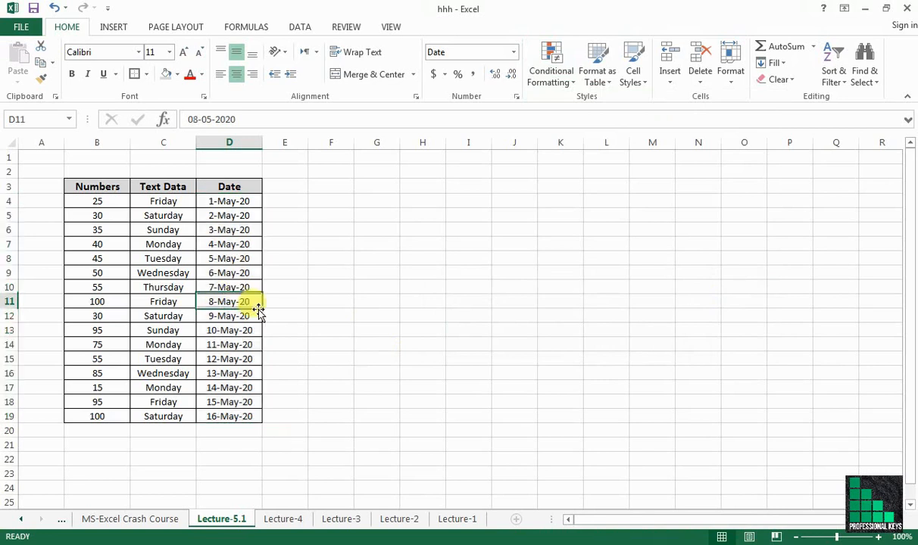
key(ctrl+d)
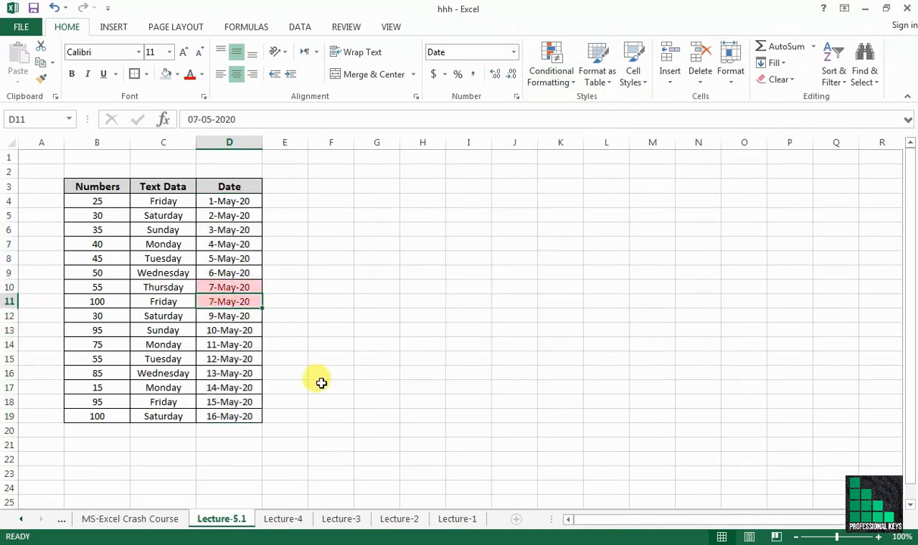
click(244, 359)
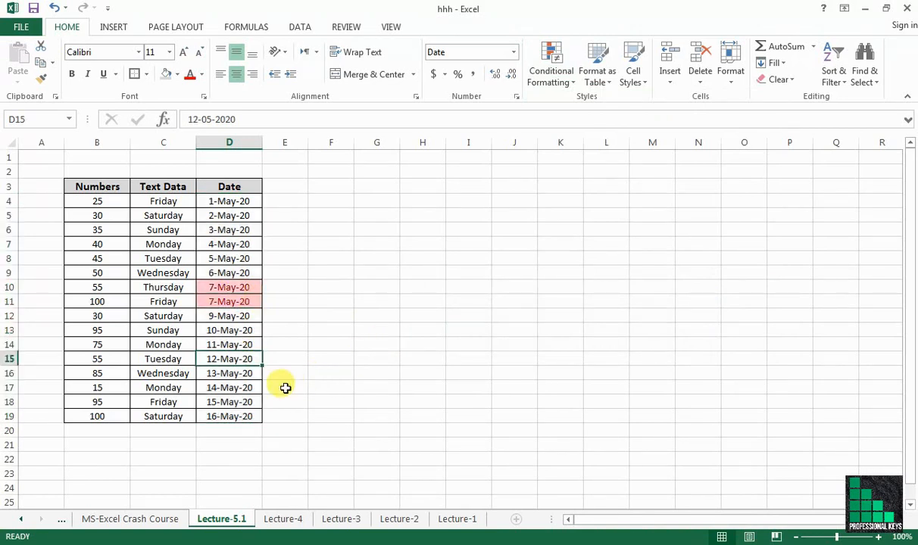
text(7)
key(Return)
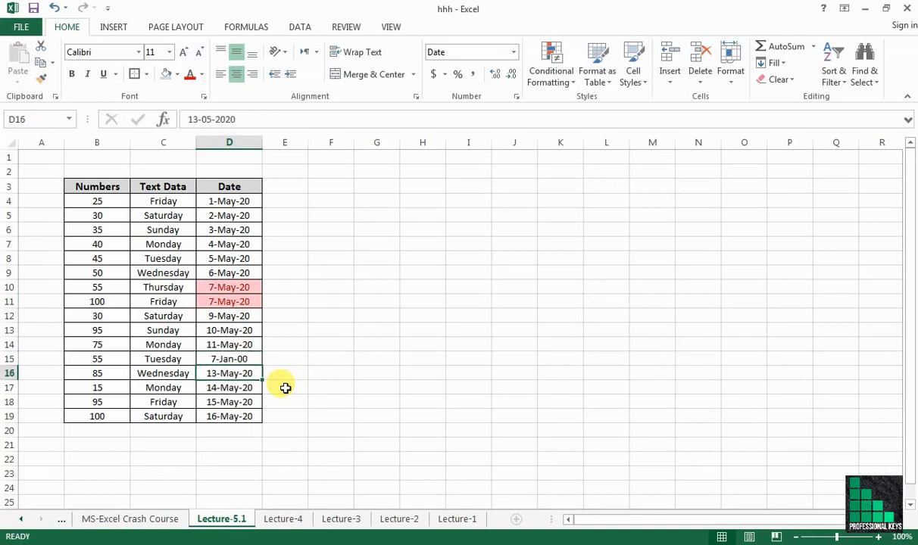
key(Up)
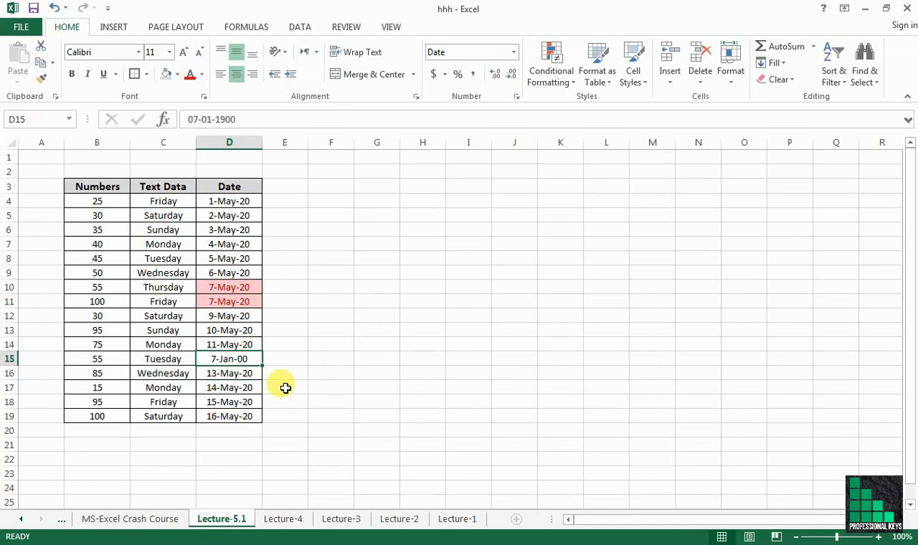
text(7-)
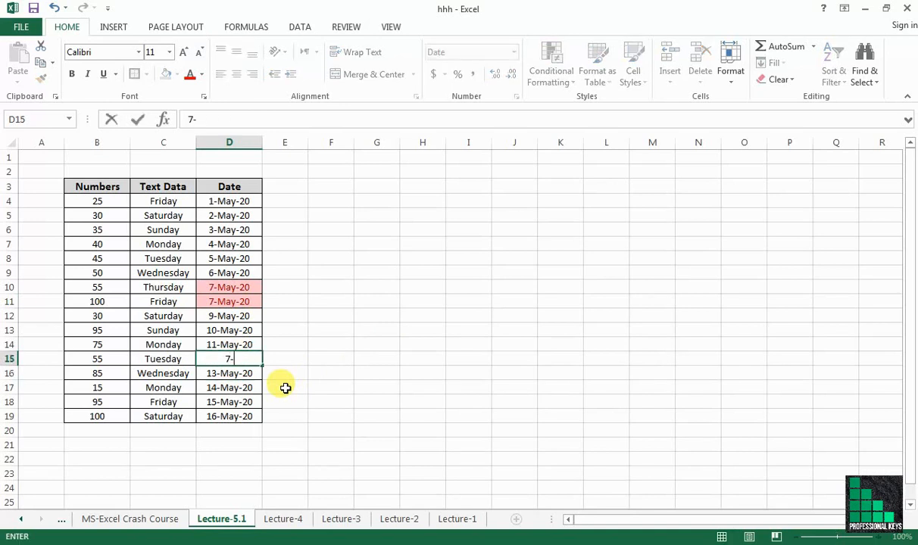
text(5-20)
key(Return)
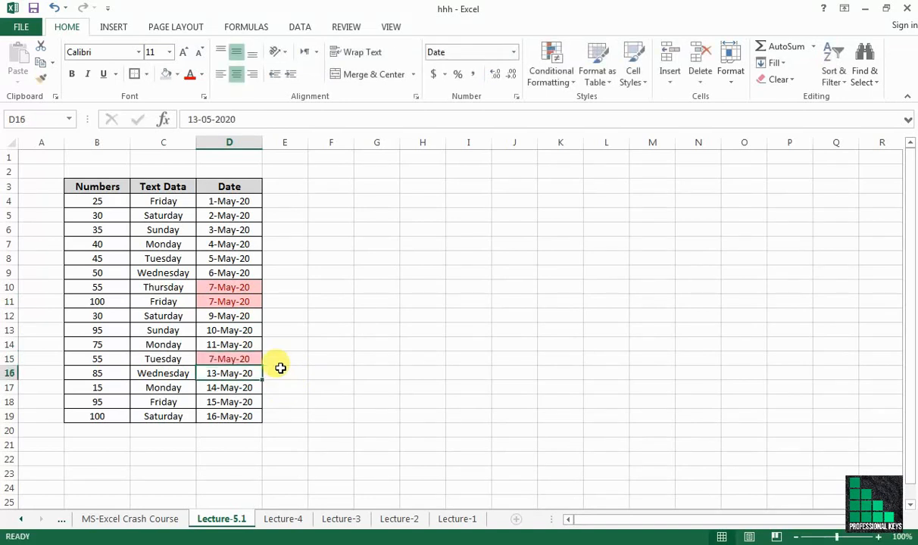
Change the date in cell D6 to 15-7-20
click(237, 228)
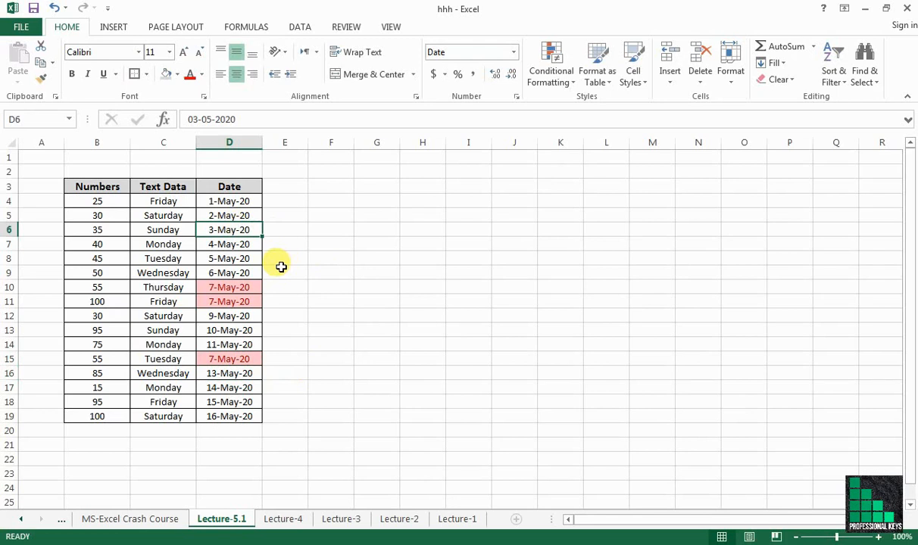
text(15-)
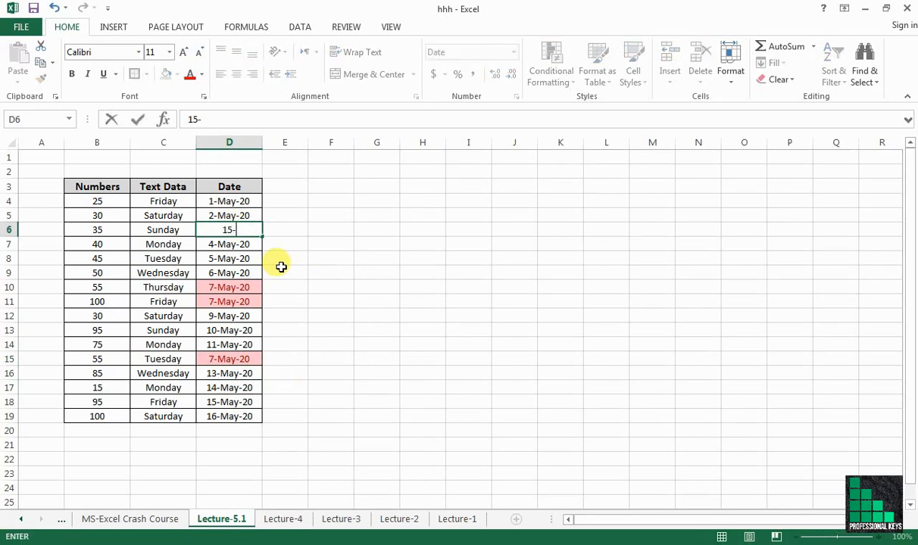
text(7-20)
key(Return)
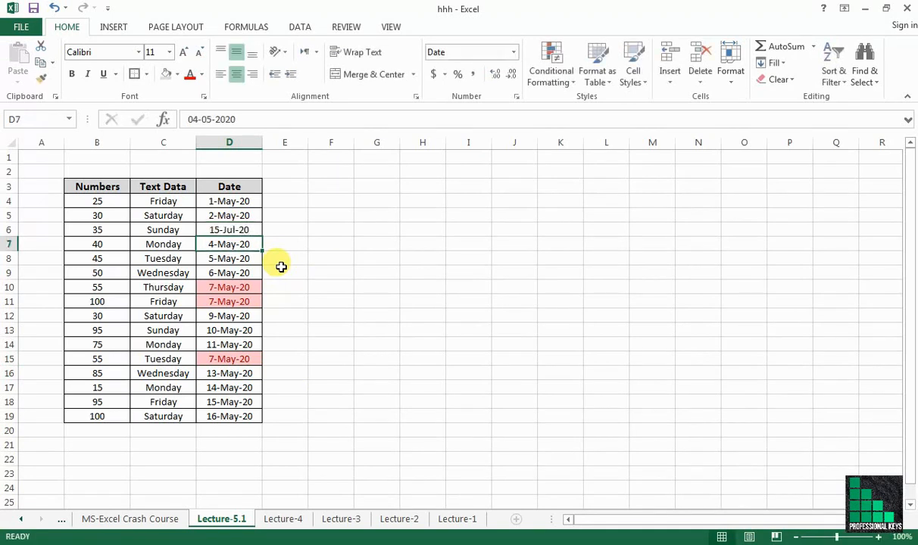
click(240, 230)
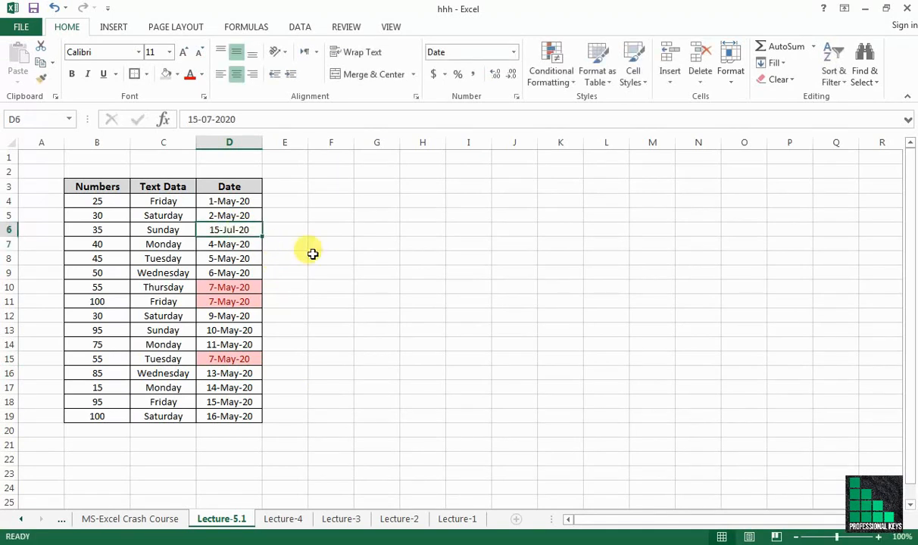
Change the date in cell D6 to 15-5-20 so it duplicates the date in D18
text(1)
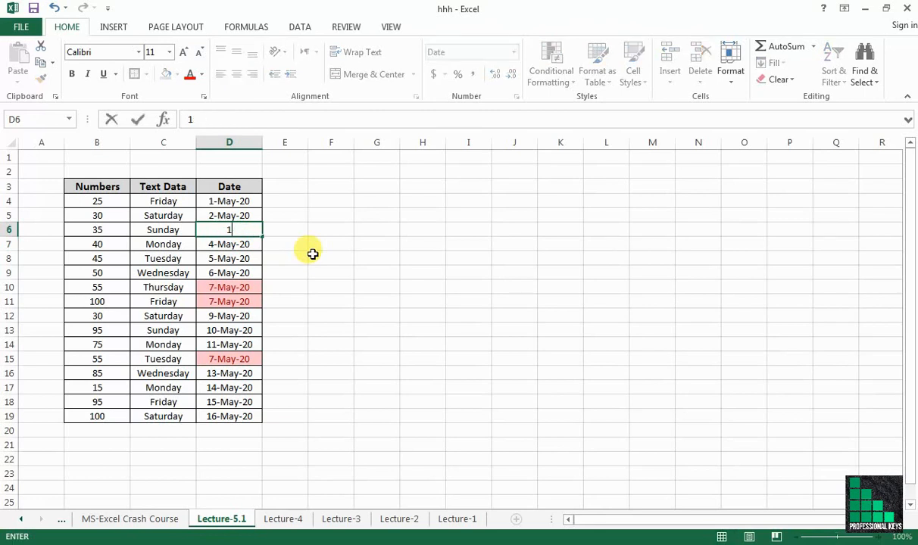
text(5-5-20)
key(Return)
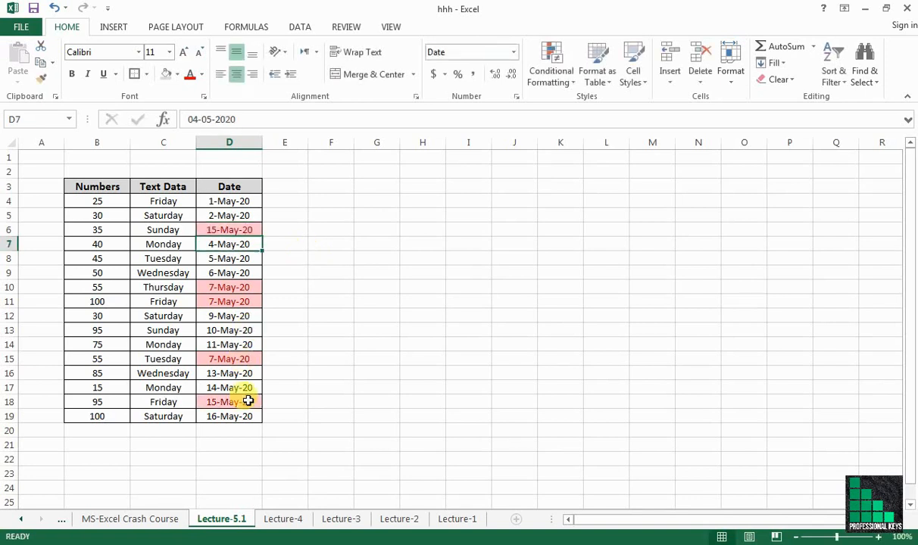
drag(250, 201, 222, 416)
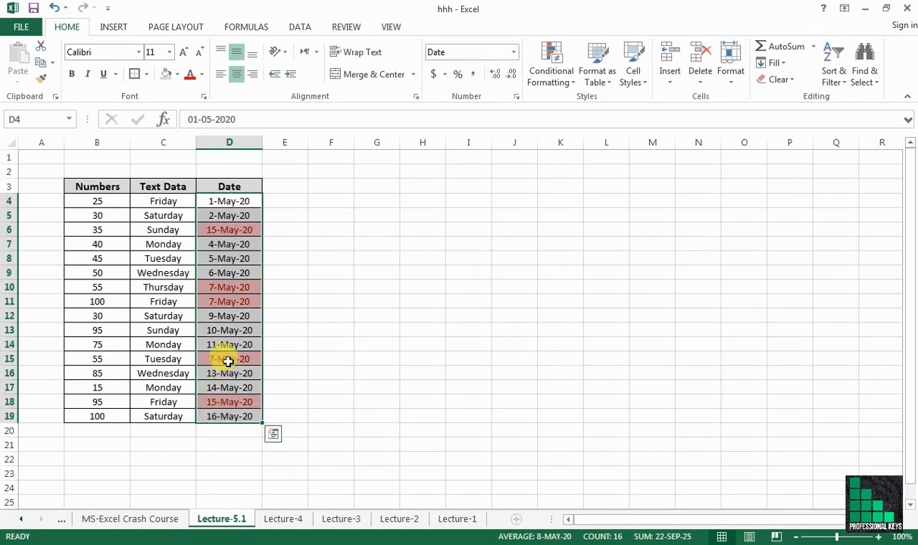
Highlight duplicate values in the Numbers cells B4:B19 with Light Red Fill with Dark Red Text
click(103, 200)
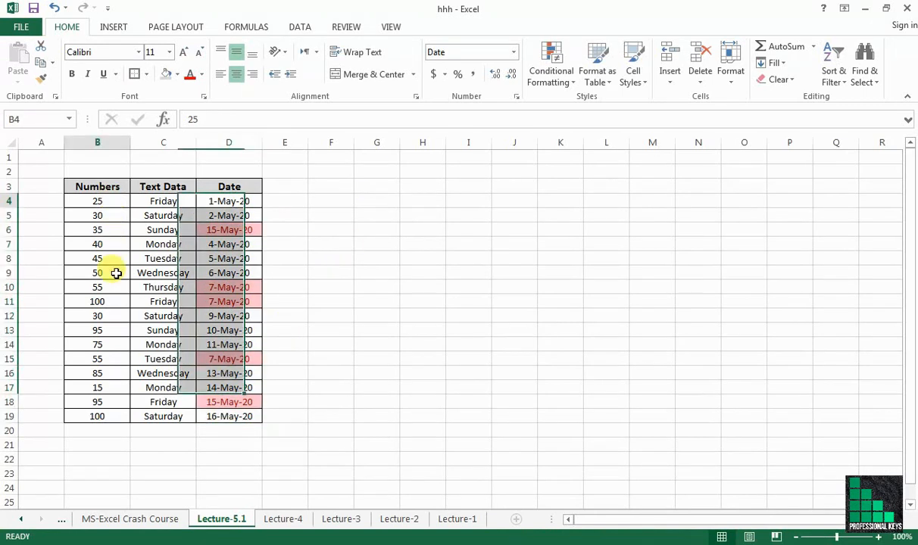
drag(116, 273, 110, 412)
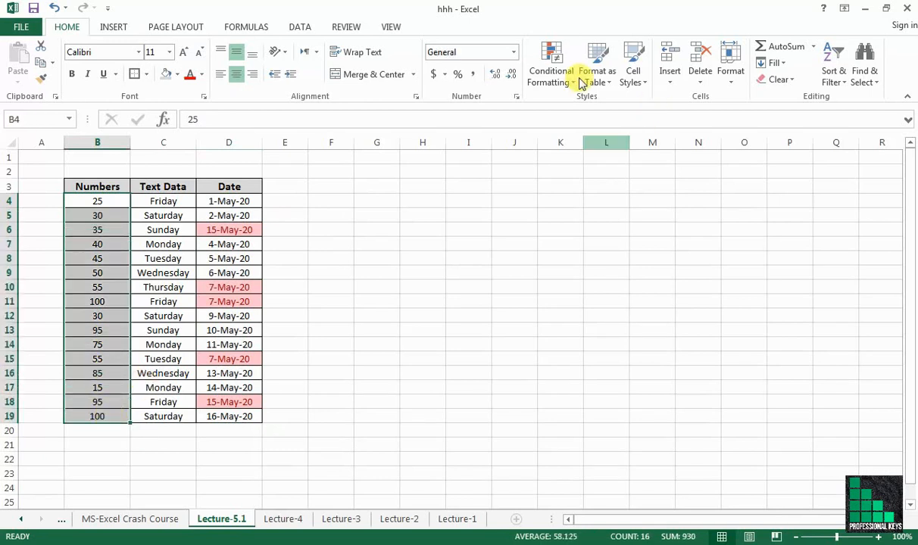
click(547, 76)
mouse_move(629, 104)
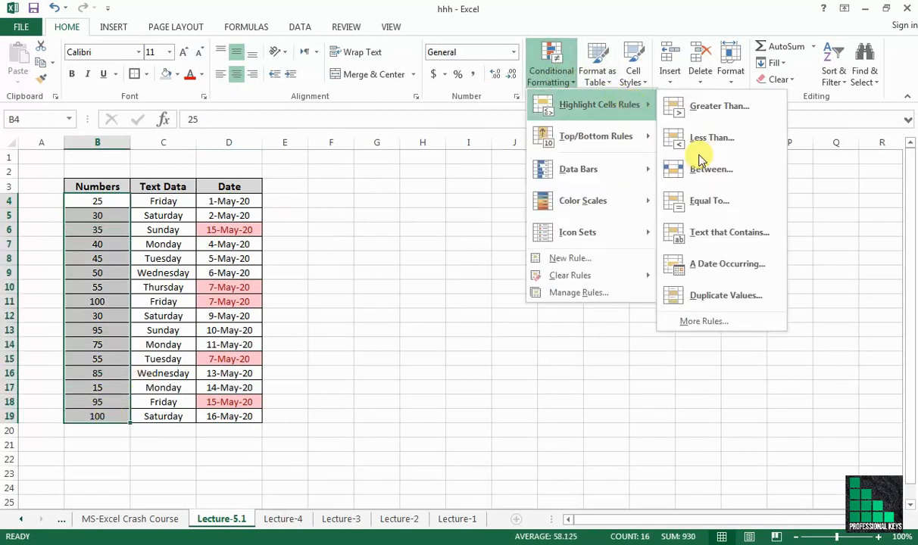
click(686, 296)
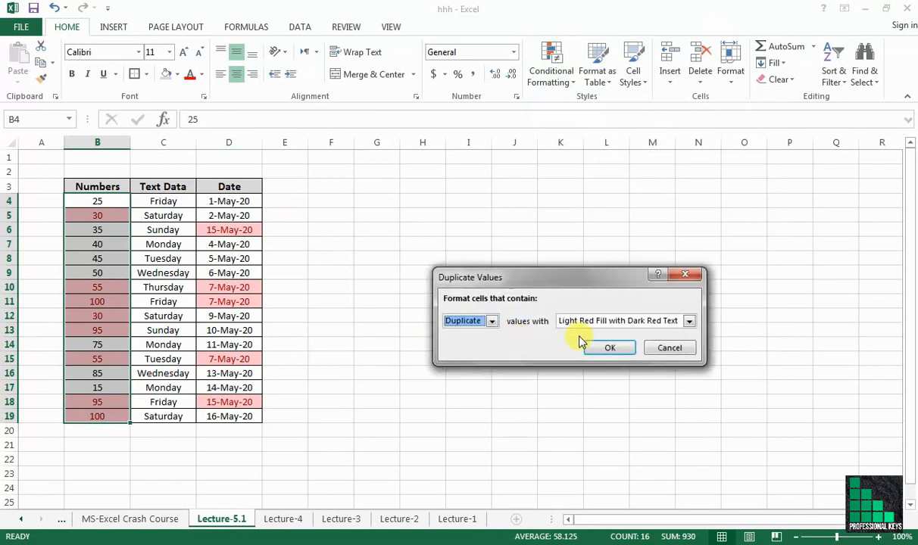
click(609, 348)
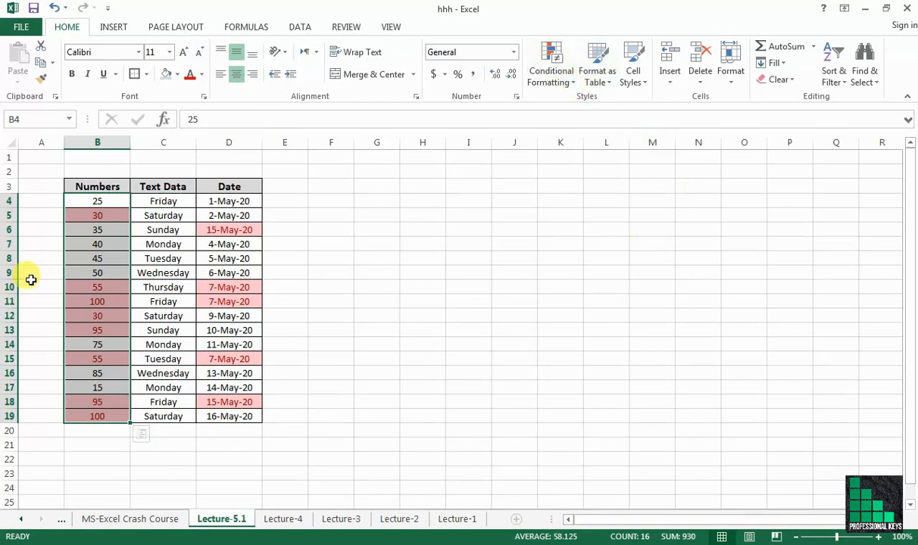
drag(96, 202, 237, 414)
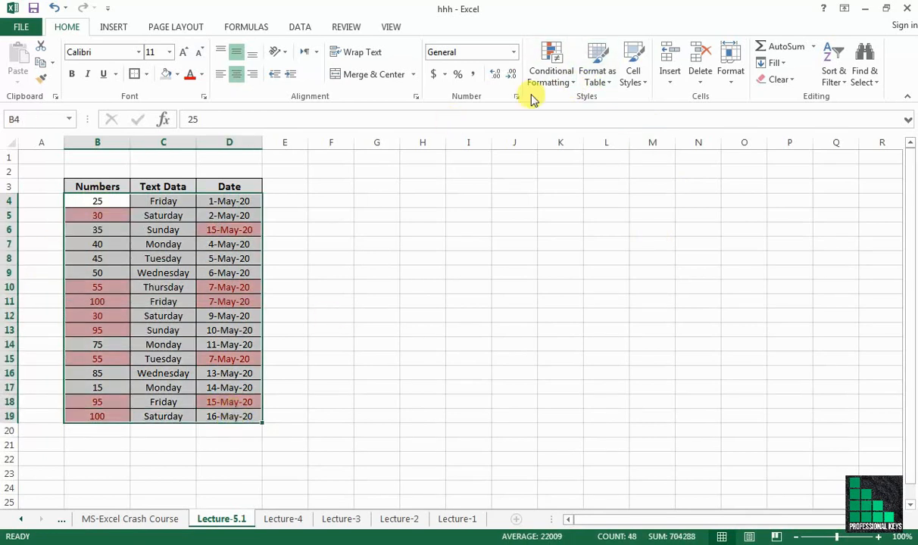
click(560, 80)
mouse_move(606, 102)
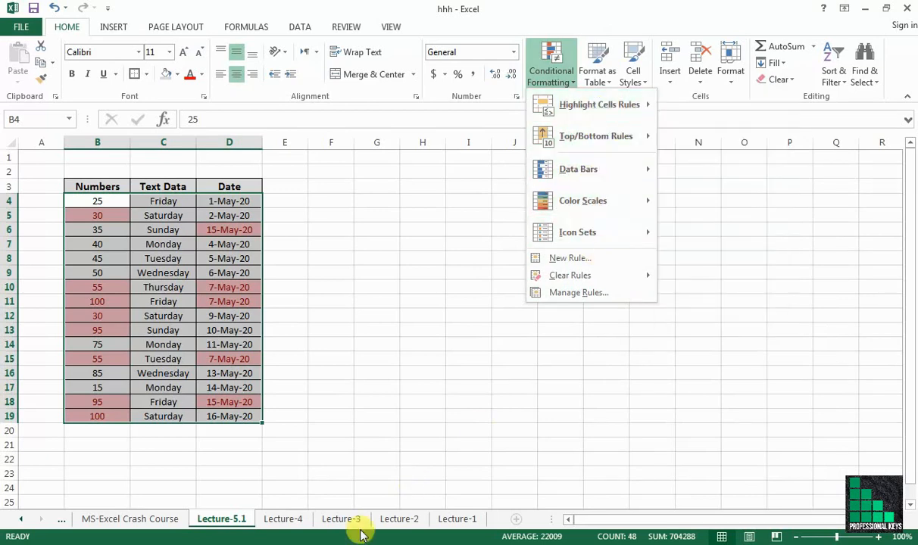
click(262, 543)
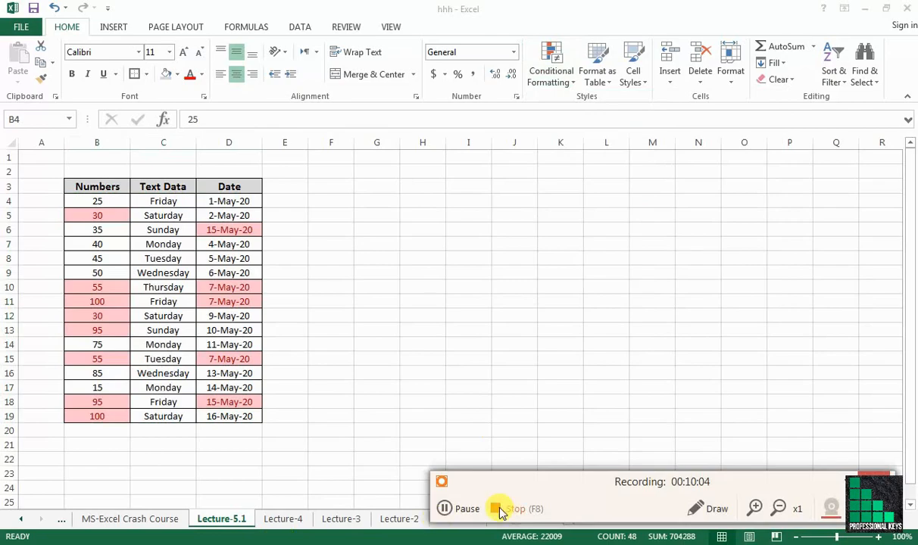
click(499, 513)
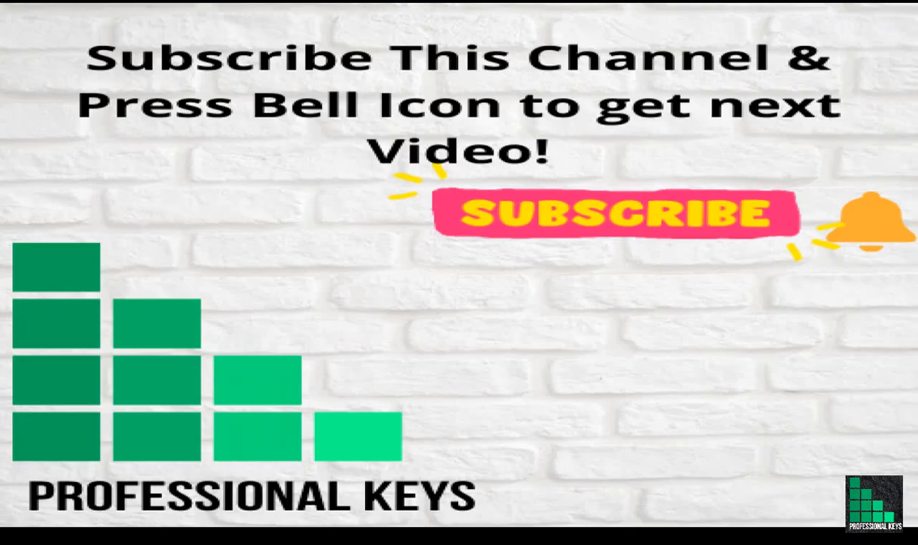